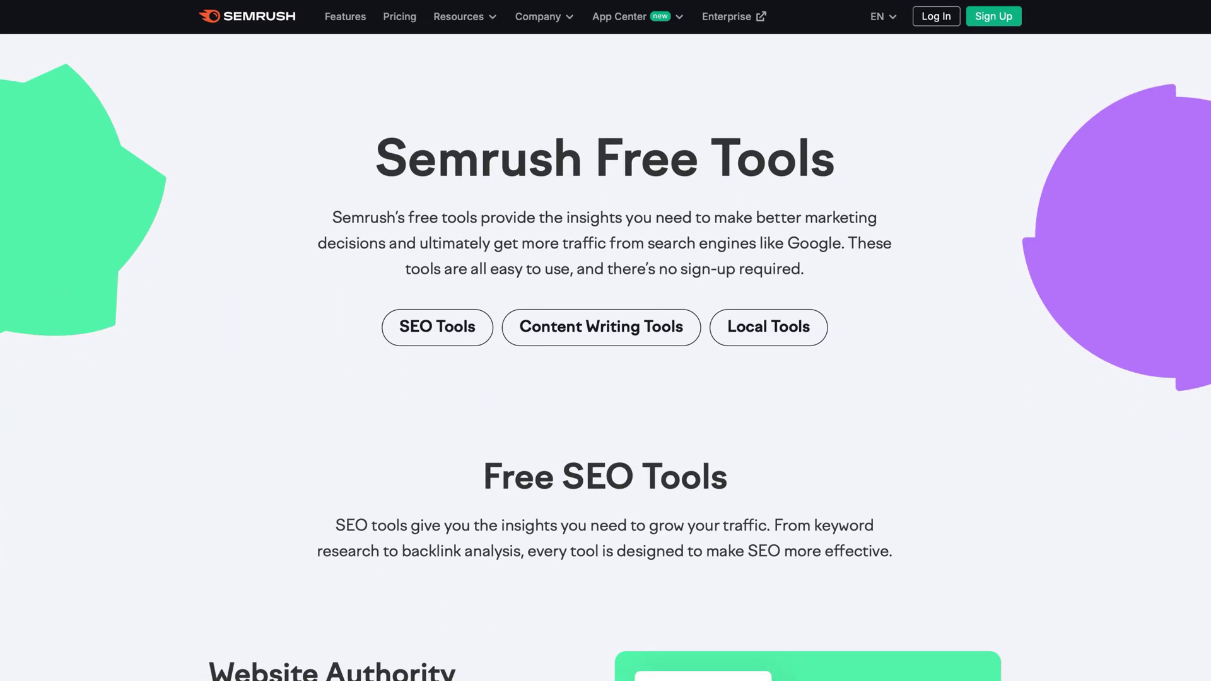
Scroll down through the Semrush free tools page.
scroll(606, 340, down, 2)
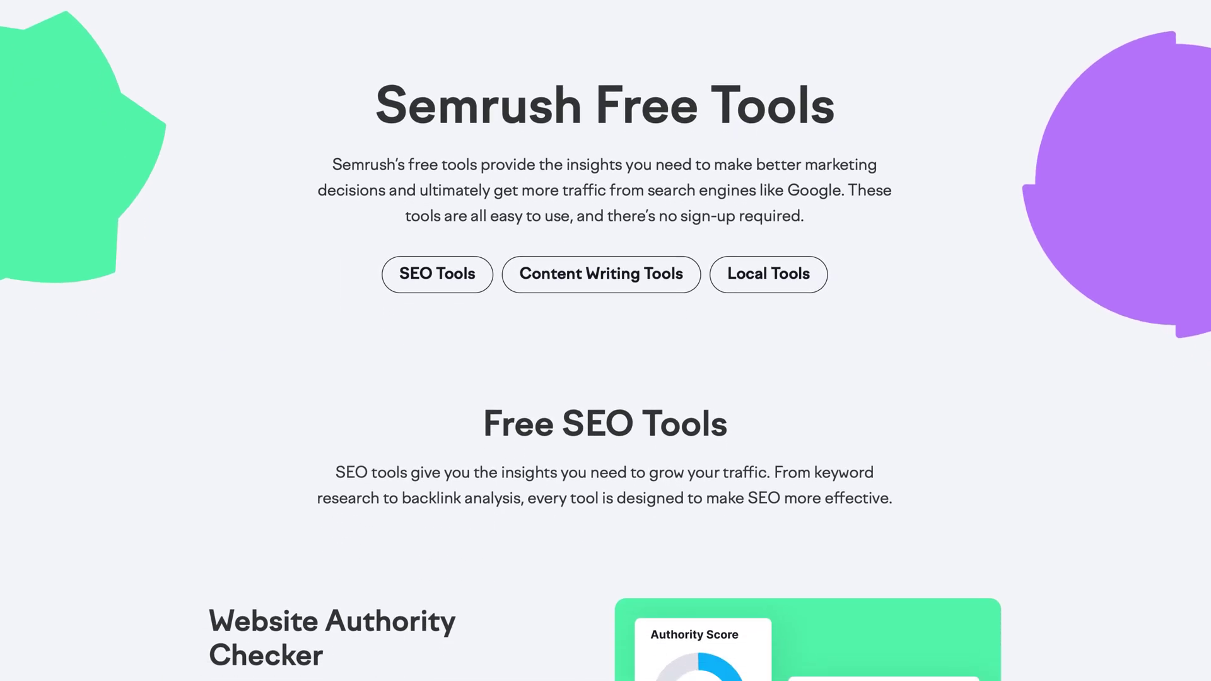
scroll(605, 341, down, 4)
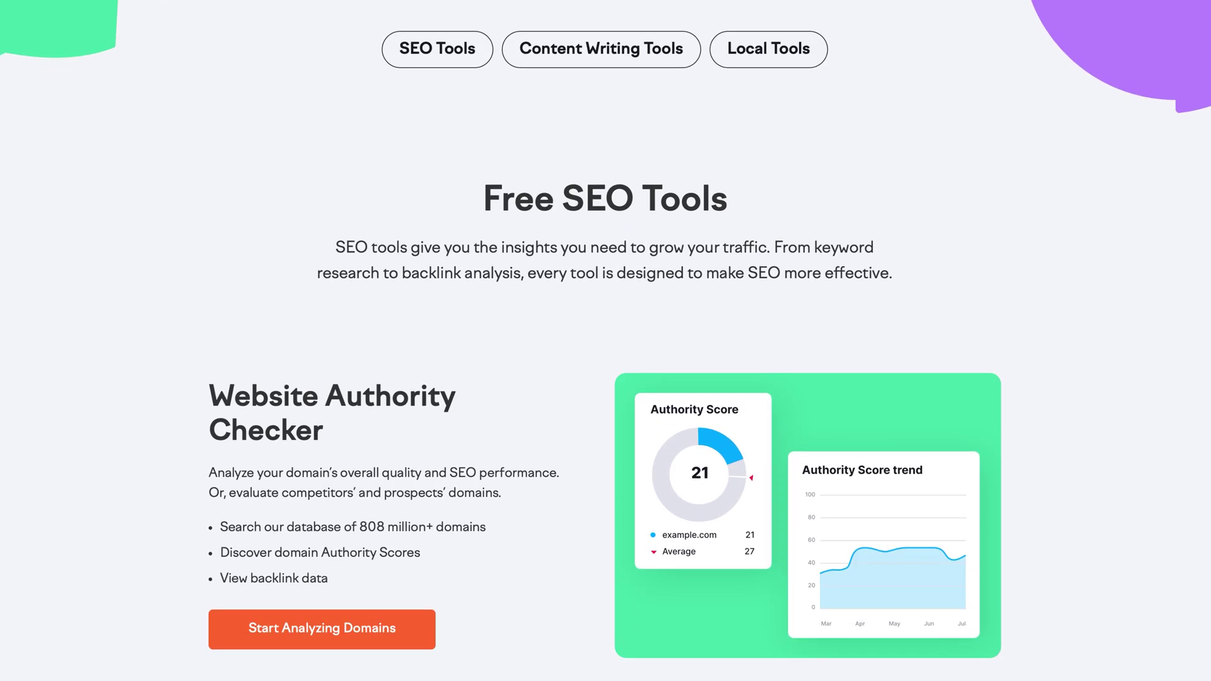
scroll(606, 341, down, 5)
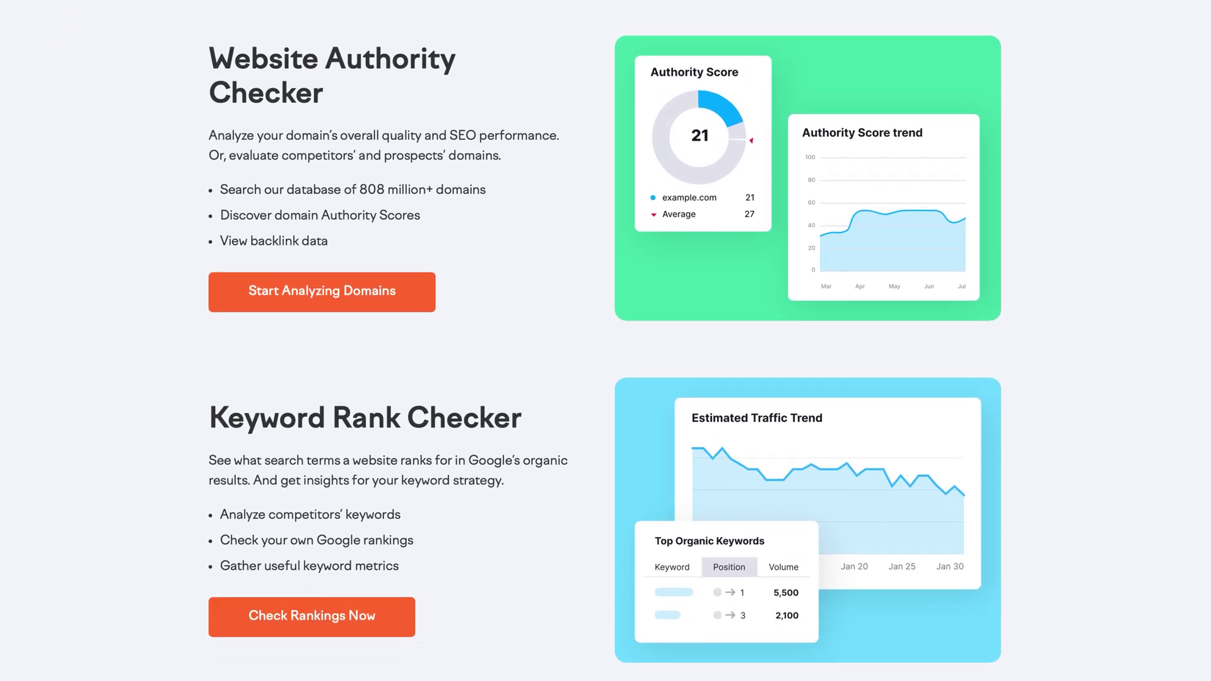
scroll(605, 341, down, 3)
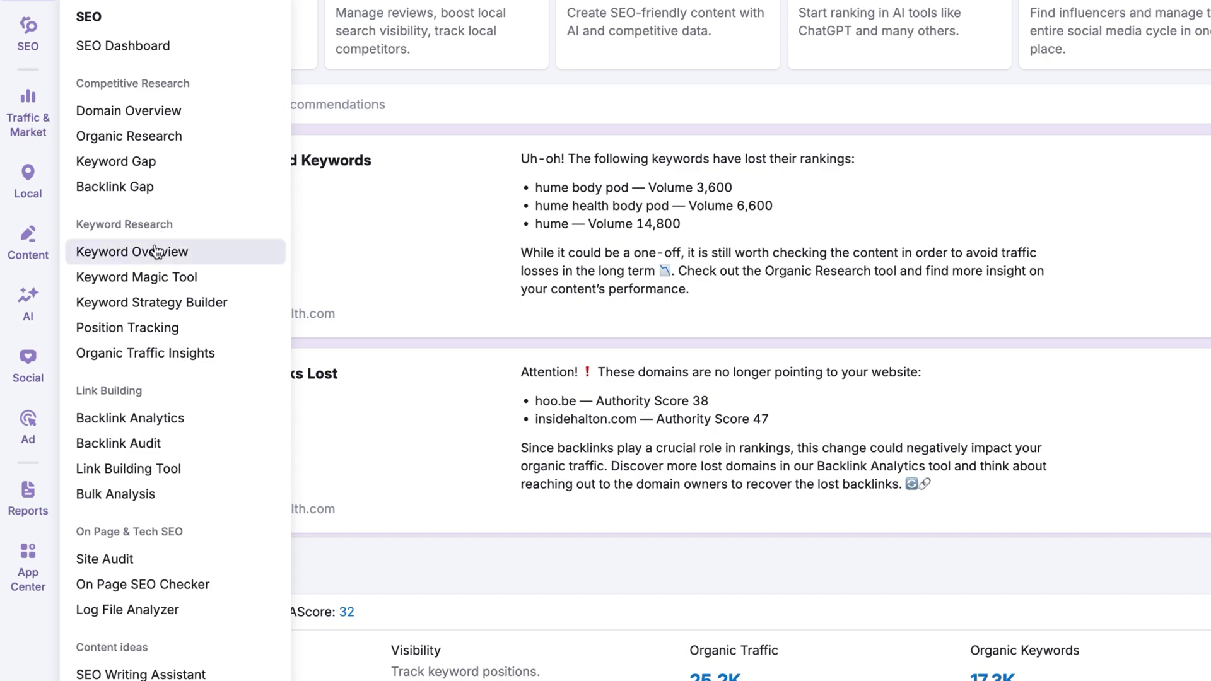
Load 'machine learning' Keyword Overview personalized for forbes.com, showing 85% personal difficulty.
click(157, 253)
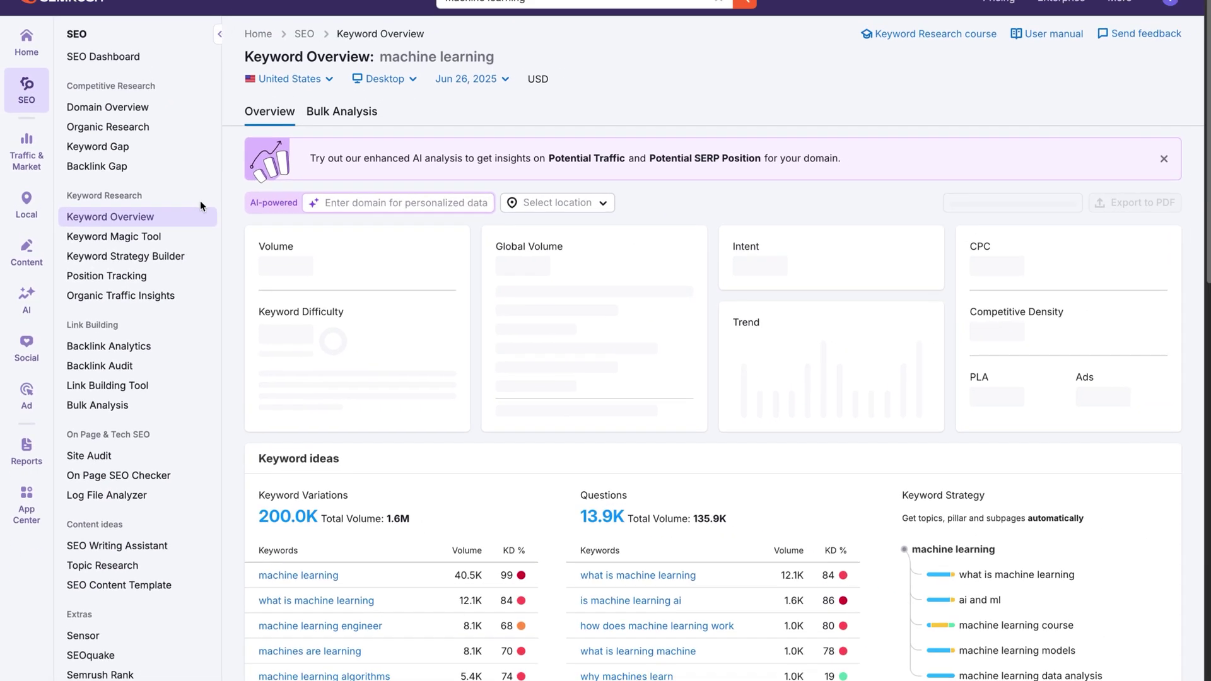
drag(1205, 98, 1208, 142)
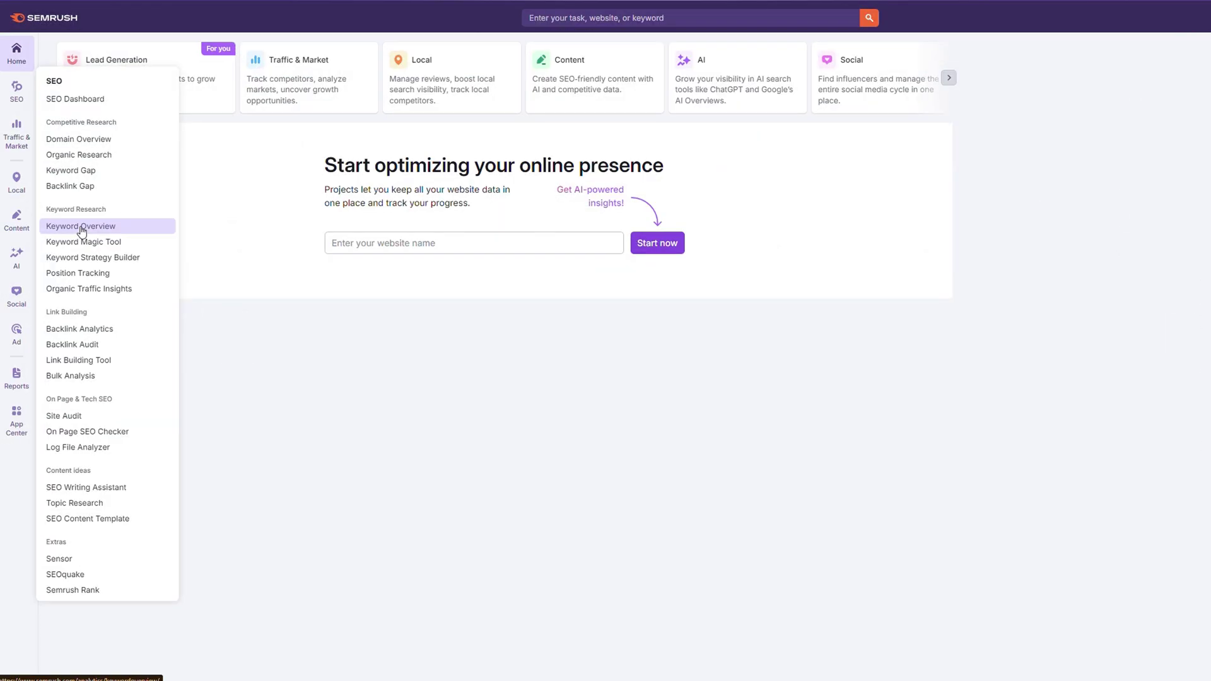
click(81, 228)
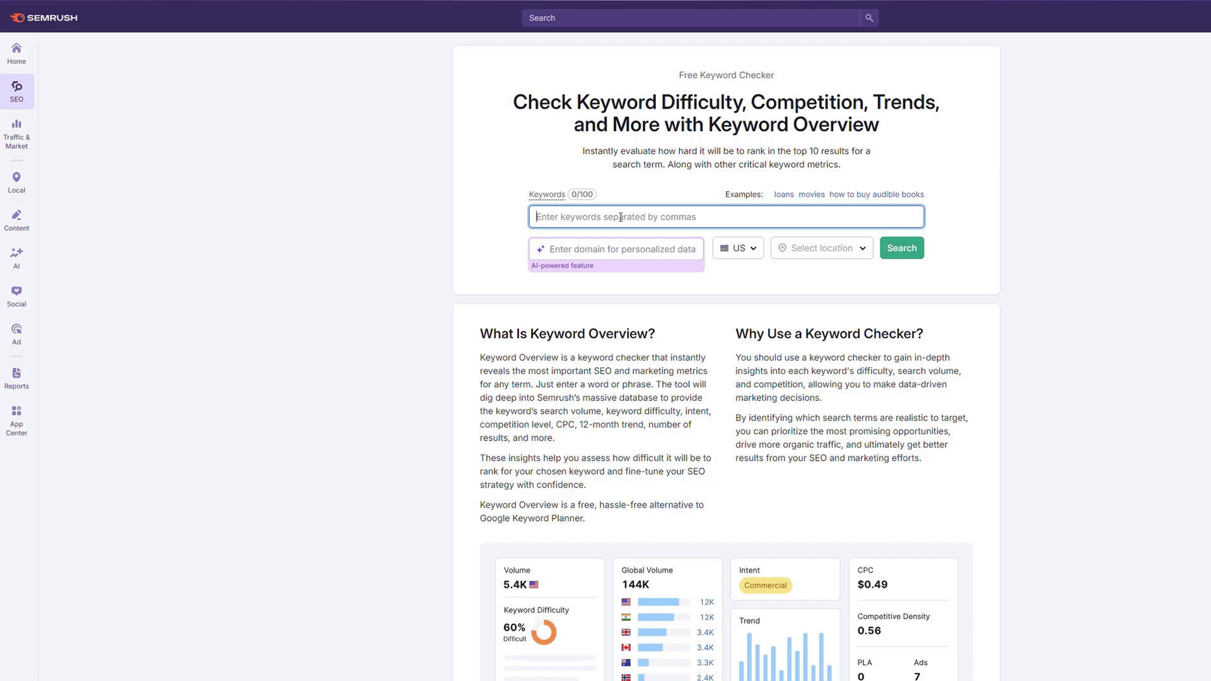
click(751, 261)
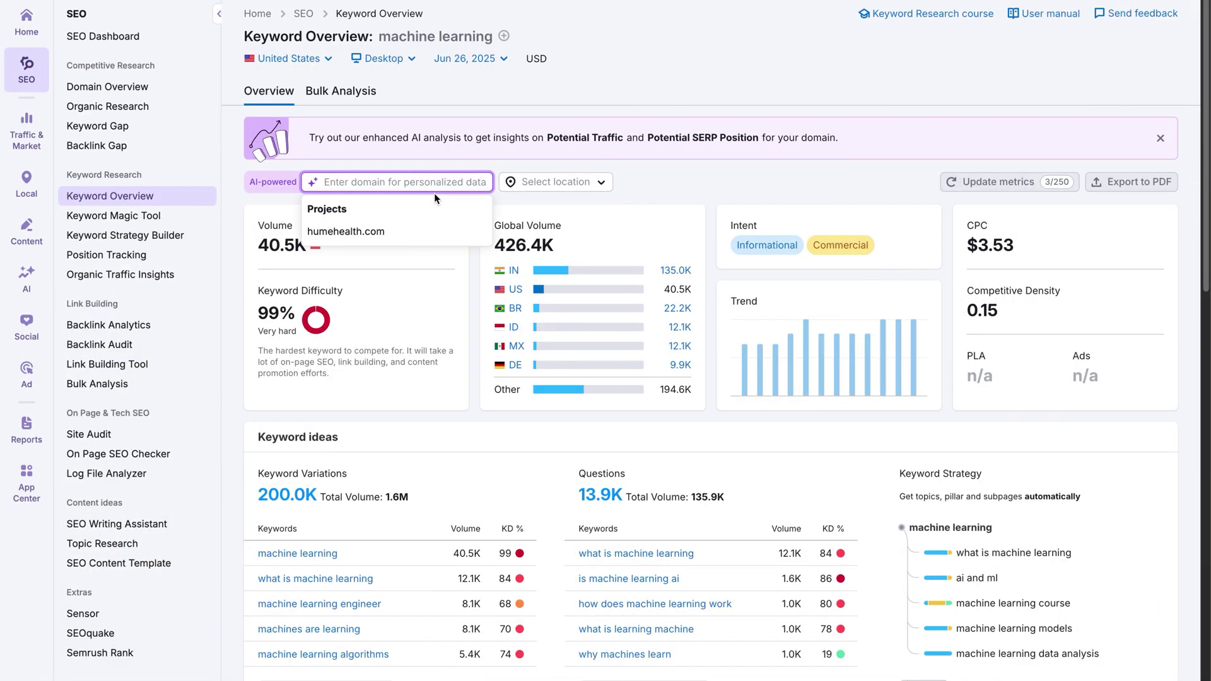
text(forbes.com)
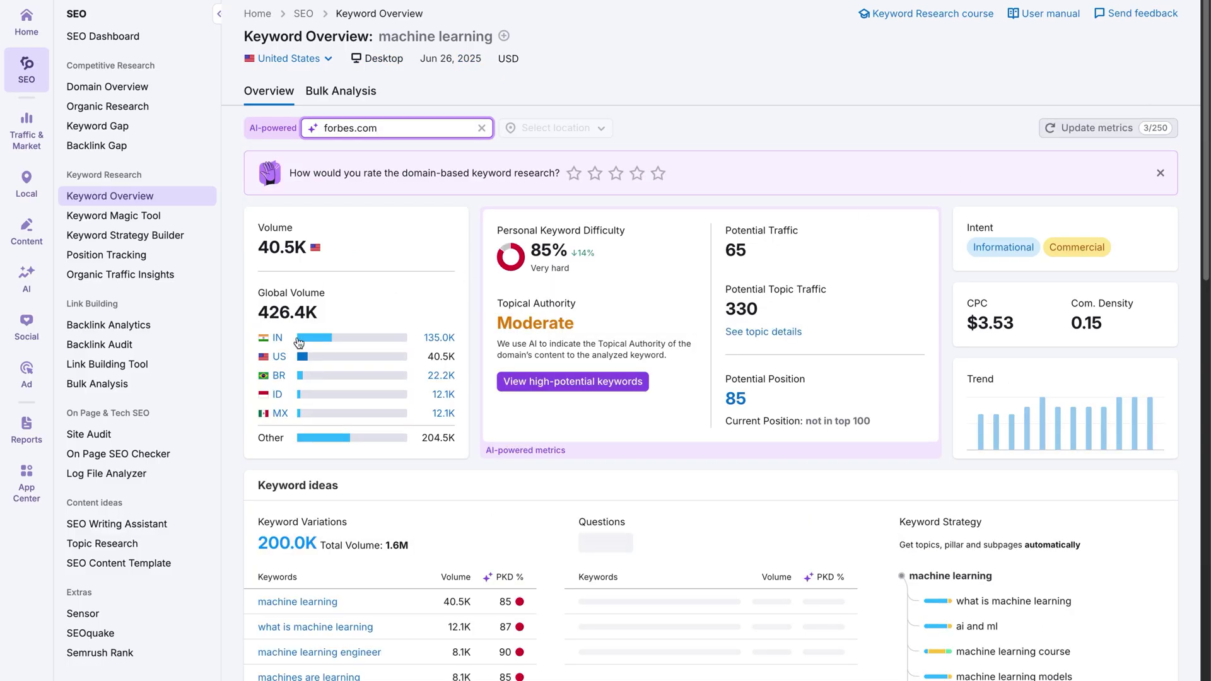
mouse_move(317, 343)
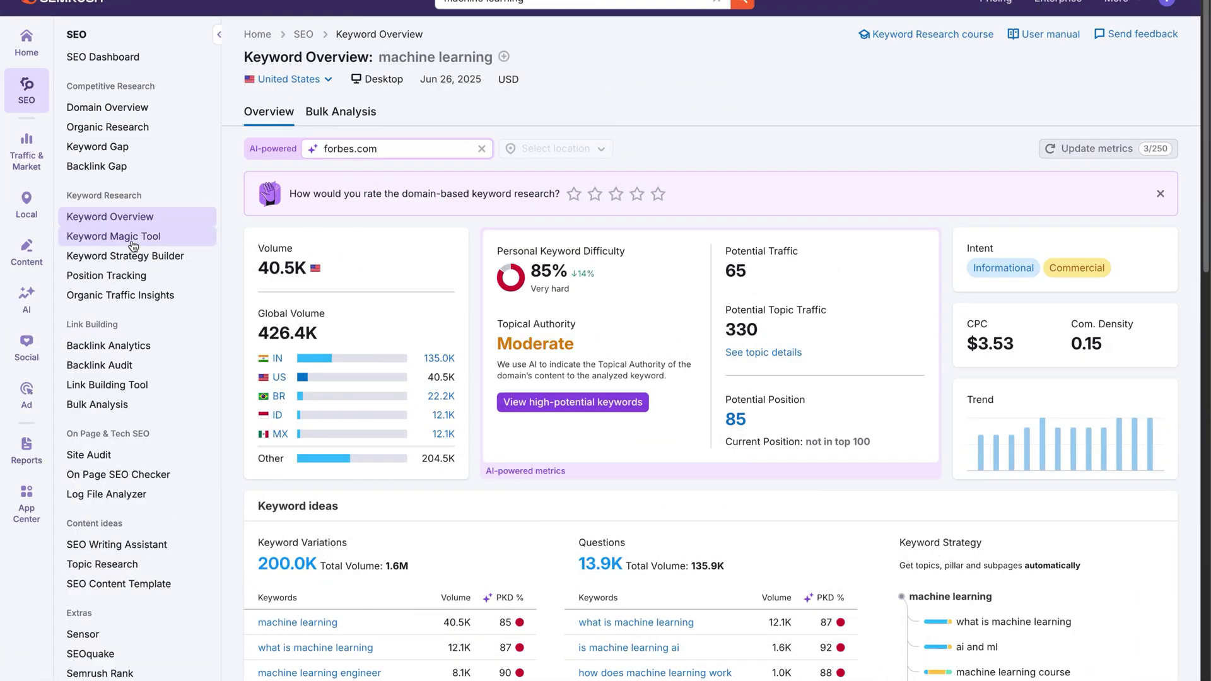
Show all 199,970 'machine learning' keywords in Keyword Magic Tool with forbes.com personalization removed.
click(114, 237)
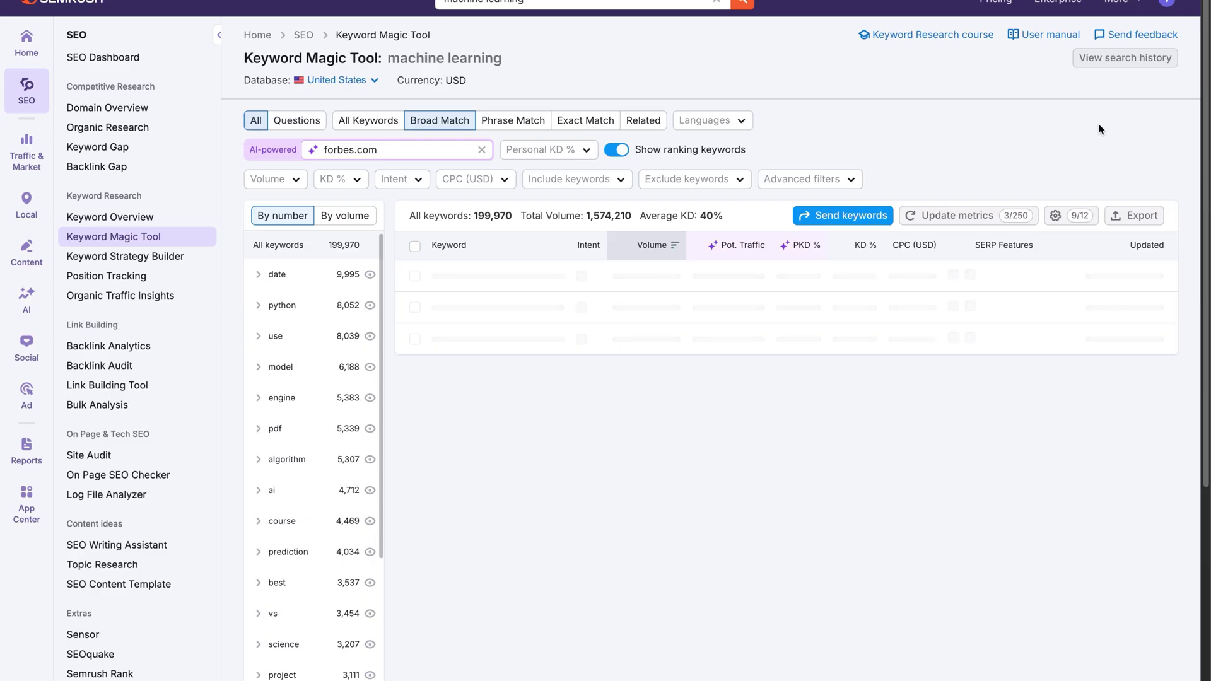
click(299, 258)
click(482, 151)
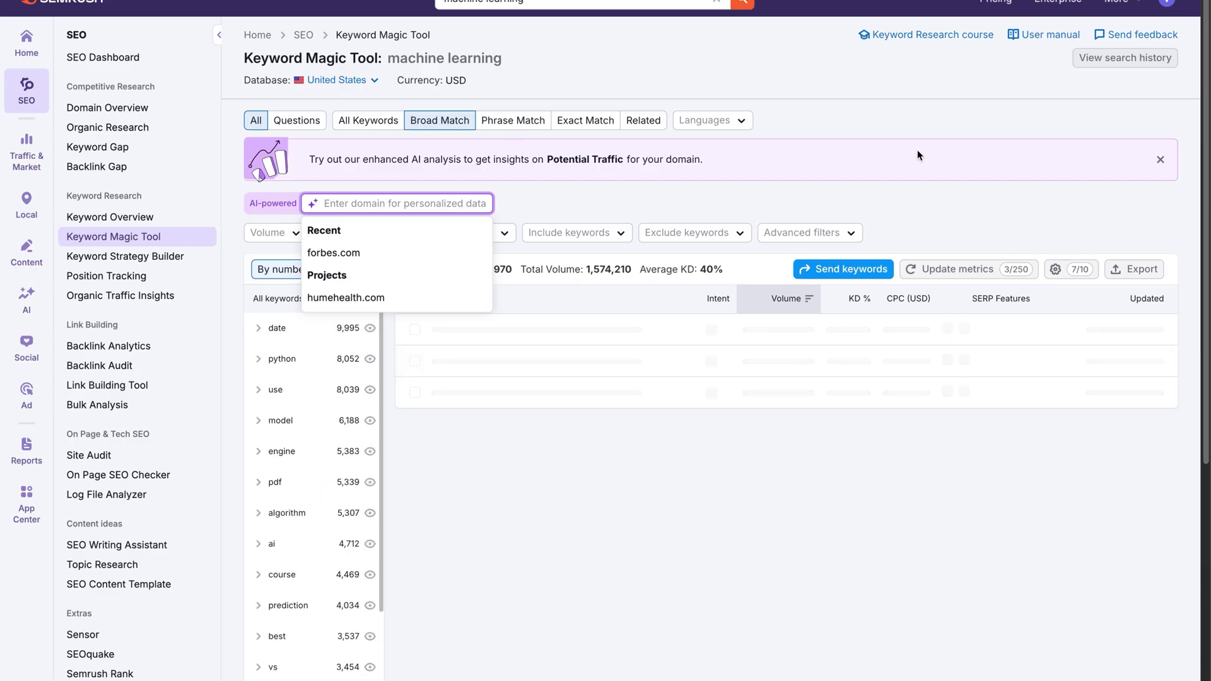
click(529, 216)
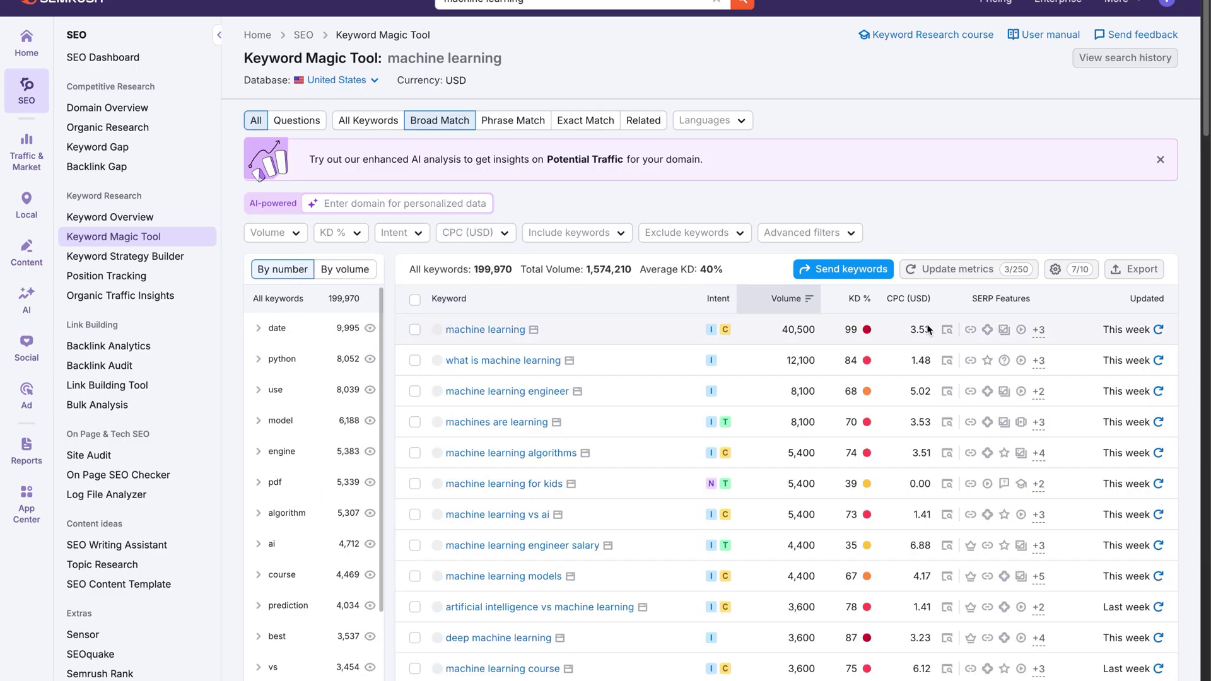
scroll(1204, 129, down, 5)
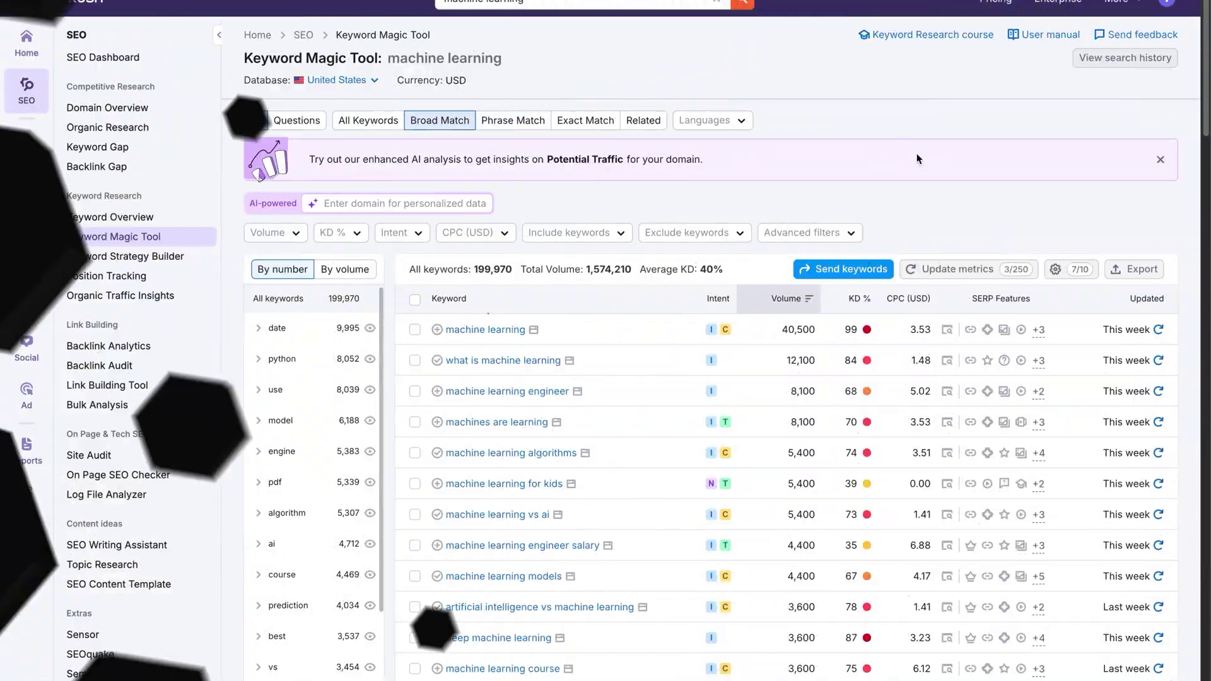
Create a Seed Keyword-Based strategy in Keyword Strategy Builder from 'machine learning' and 'AI'.
click(131, 255)
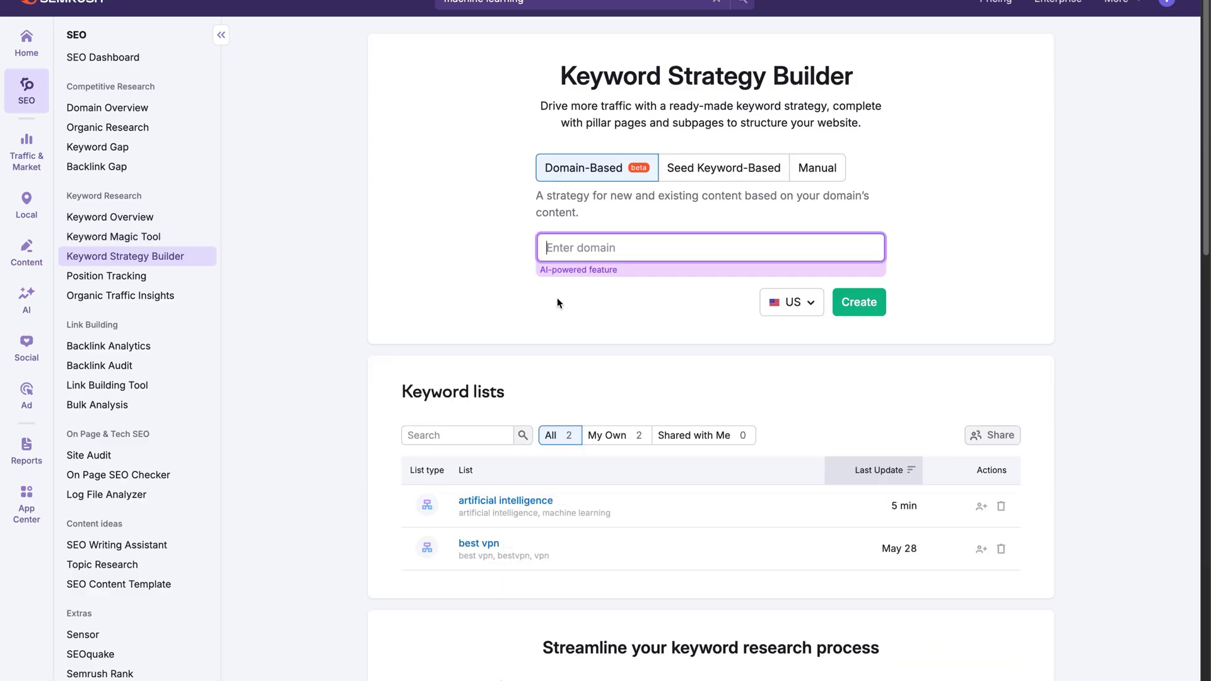
click(722, 182)
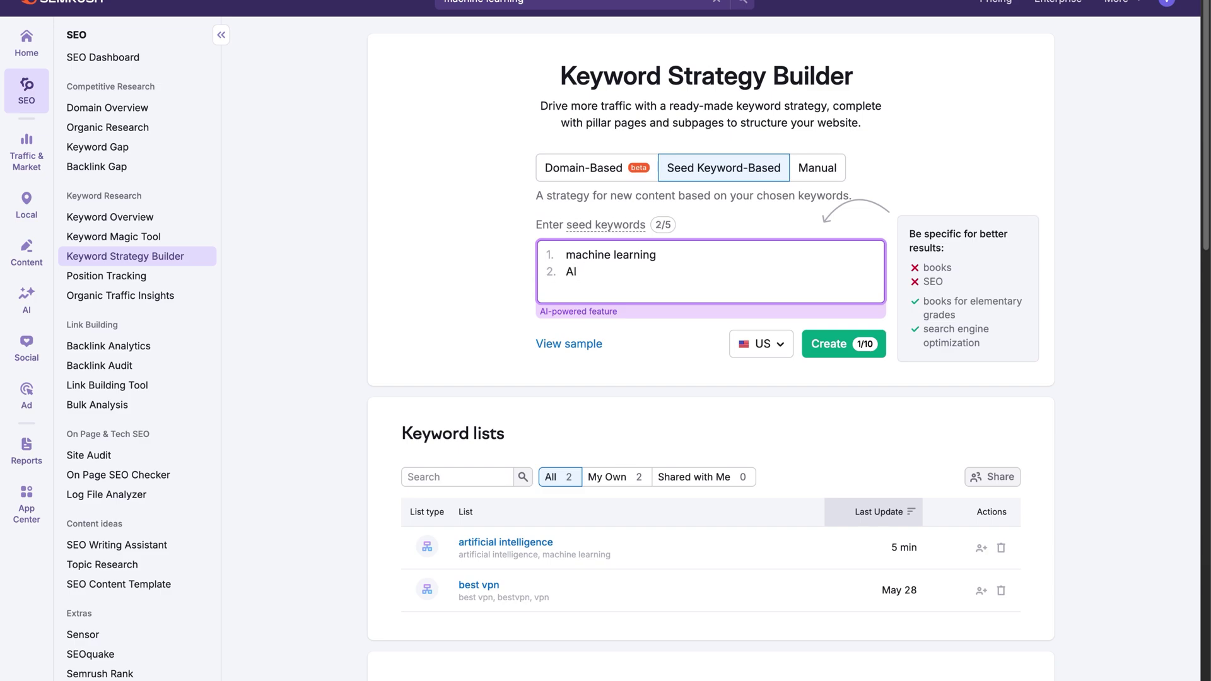
click(844, 345)
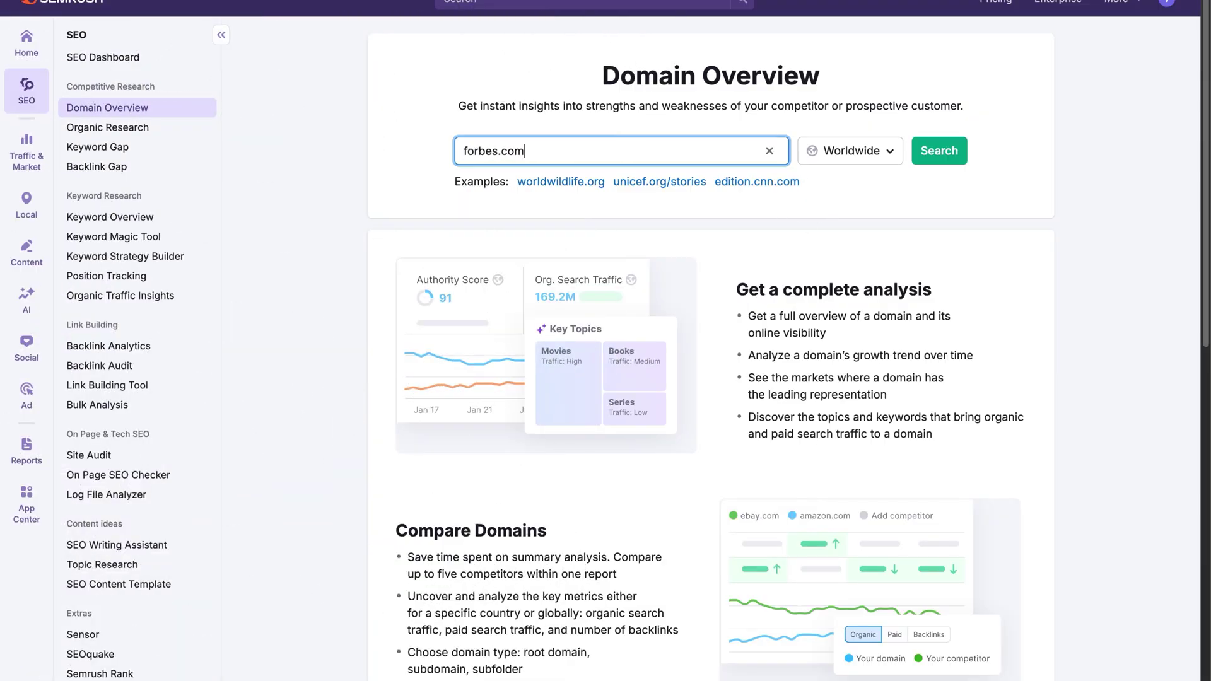
Run the Domain Overview for forbes.com and scroll through its report.
key(Return)
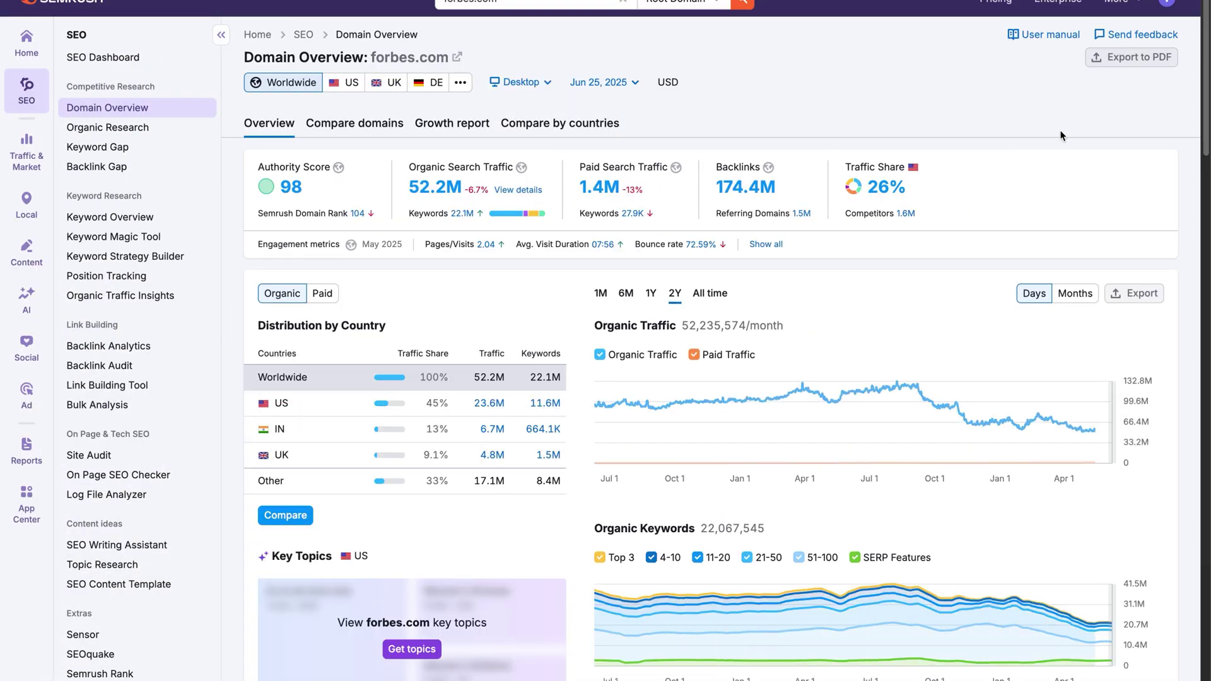
drag(1205, 120, 1206, 134)
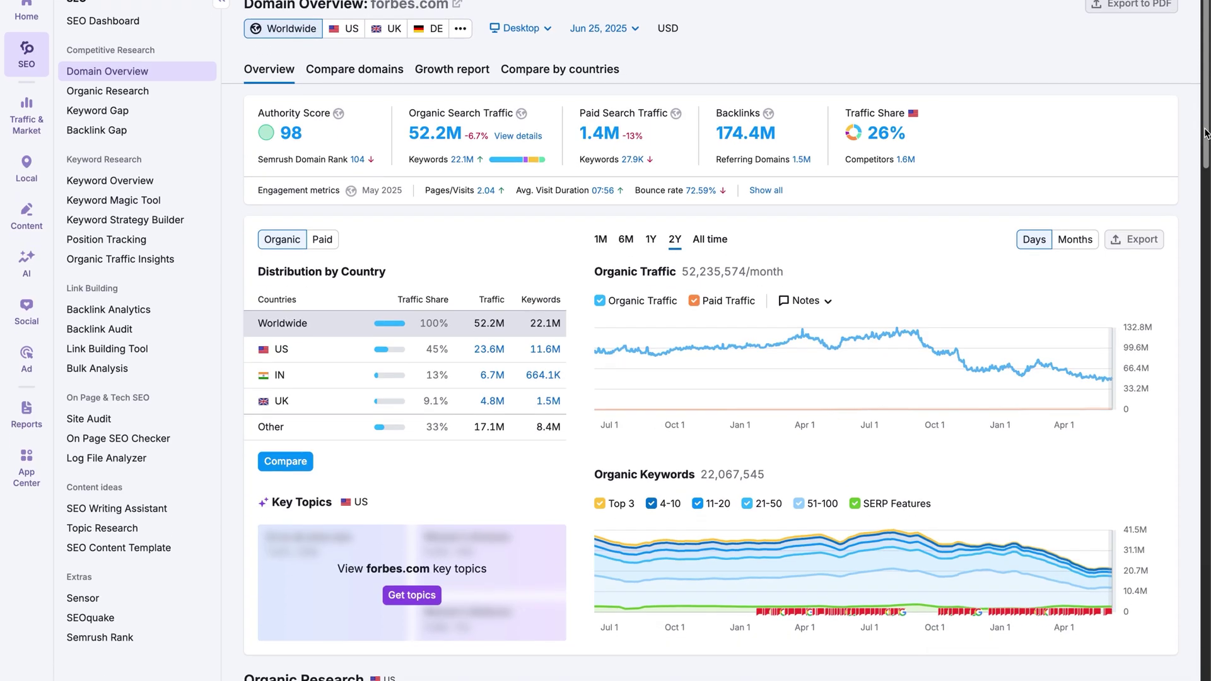
mouse_move(291, 145)
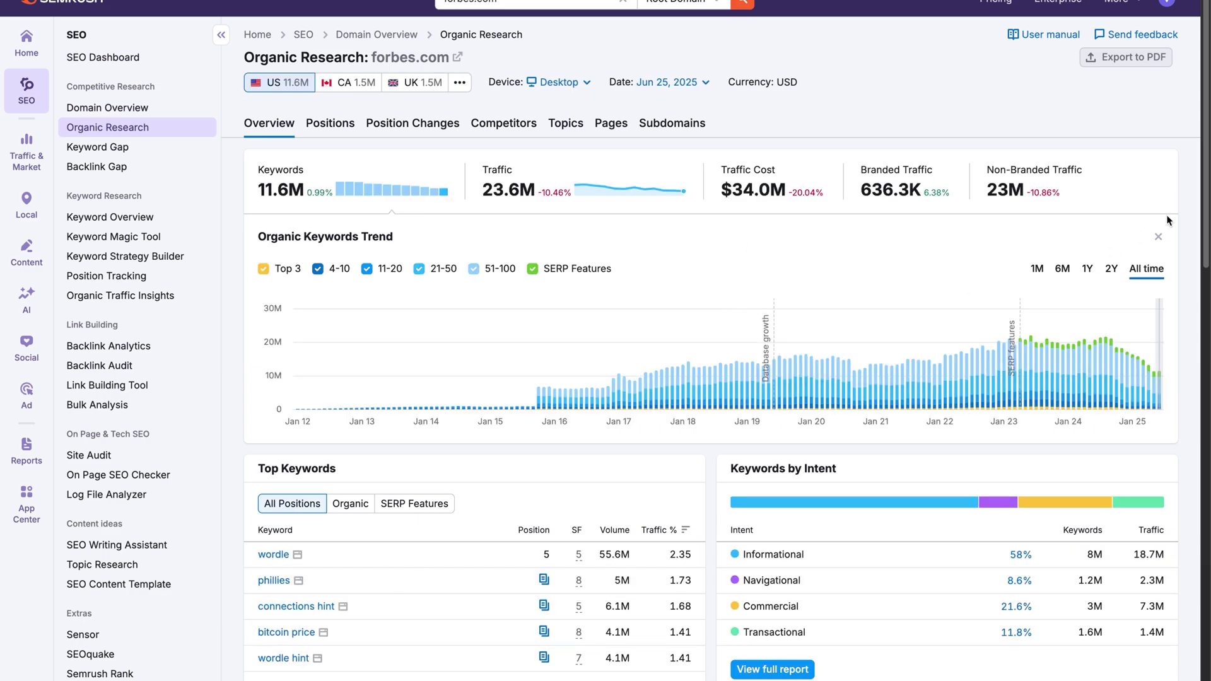
Review forbes.com Organic Research, reading the December 2018 notes, down to top keyword 'wordle'.
scroll(295, 216, down, 1)
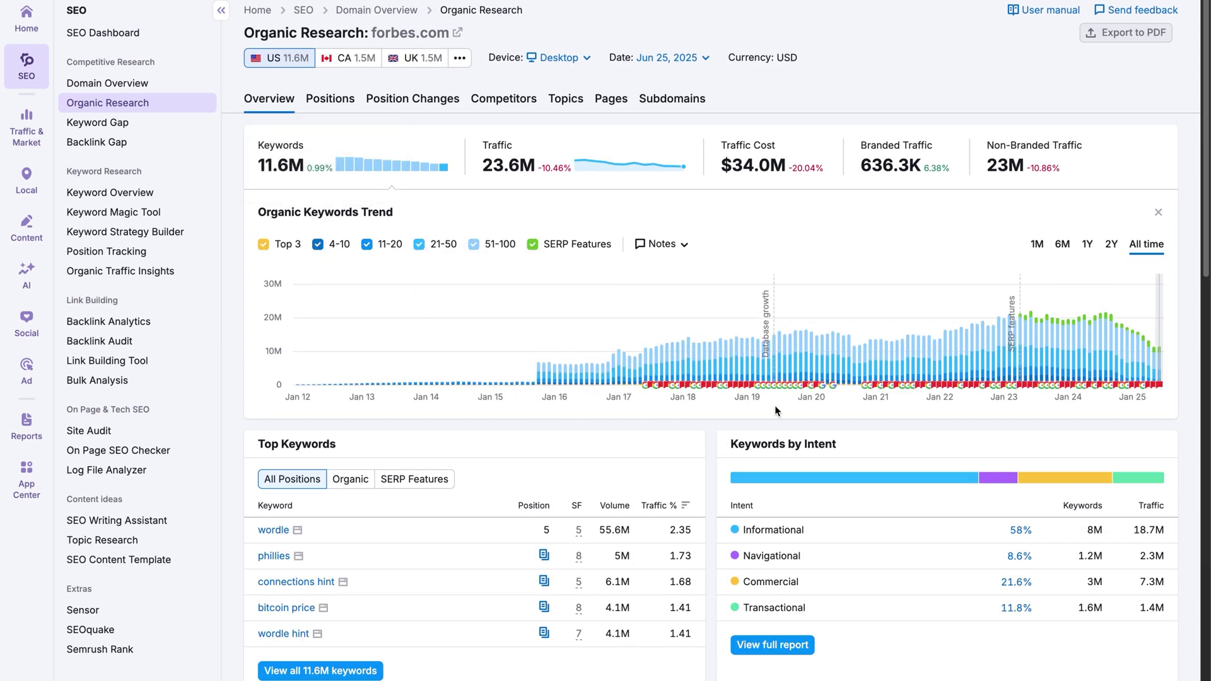
click(742, 386)
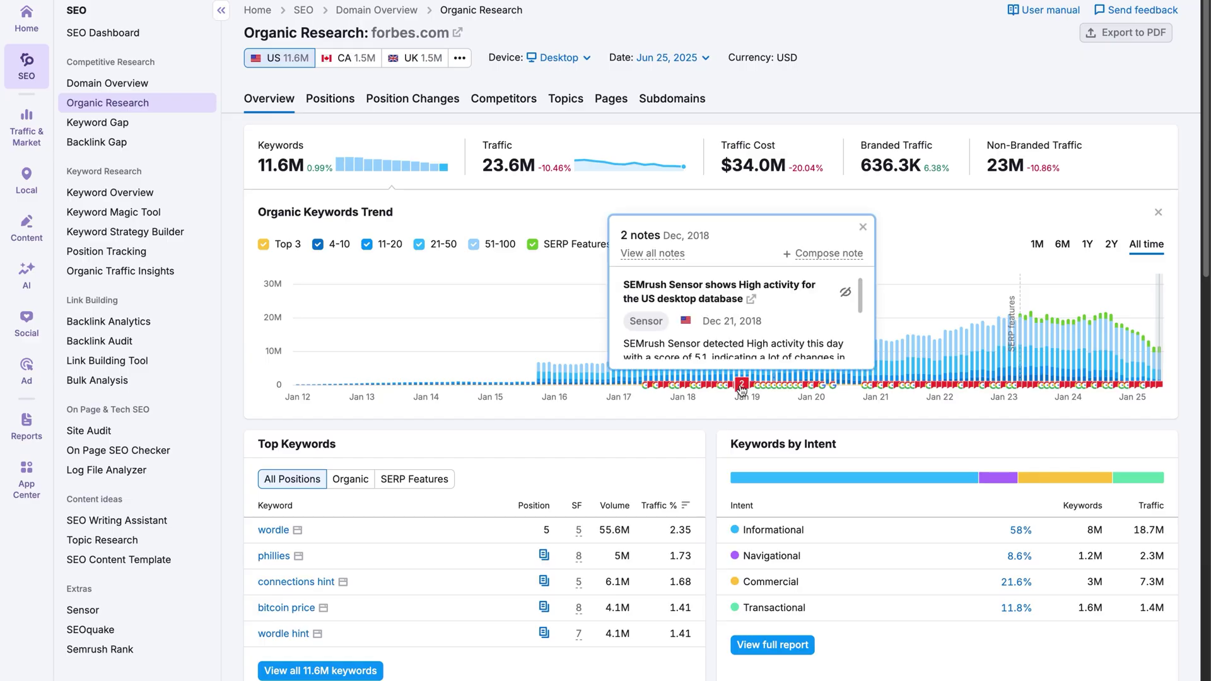
scroll(825, 326, down, 4)
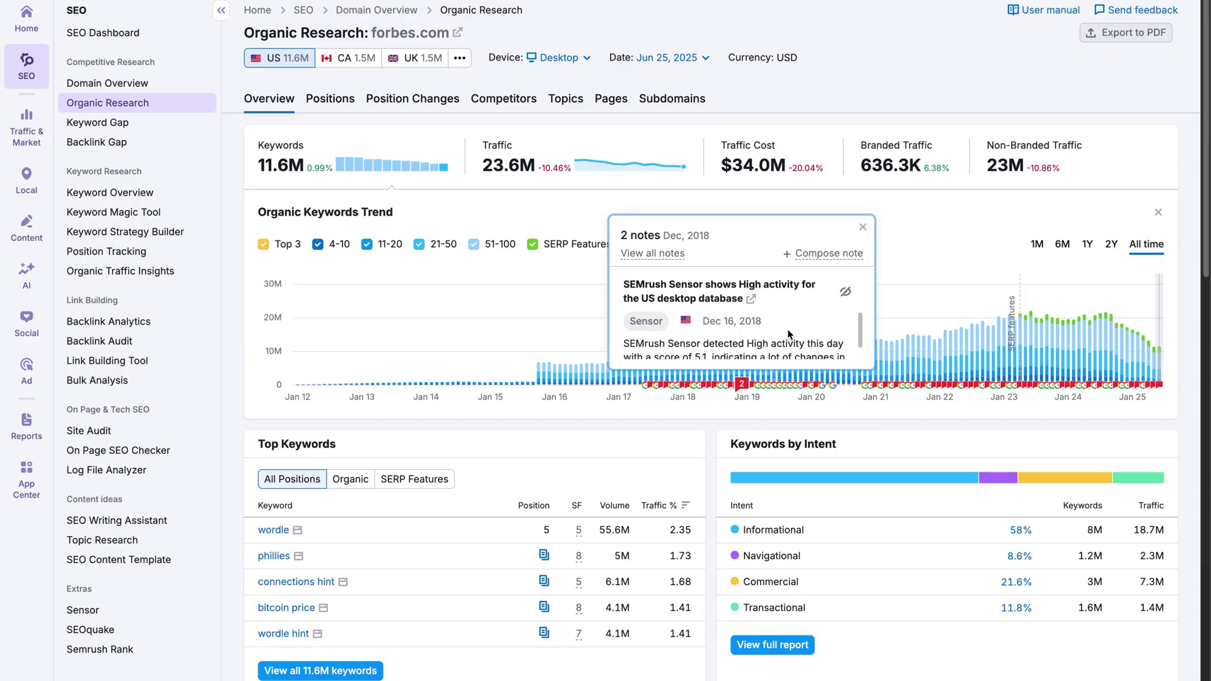
scroll(787, 328, down, 1)
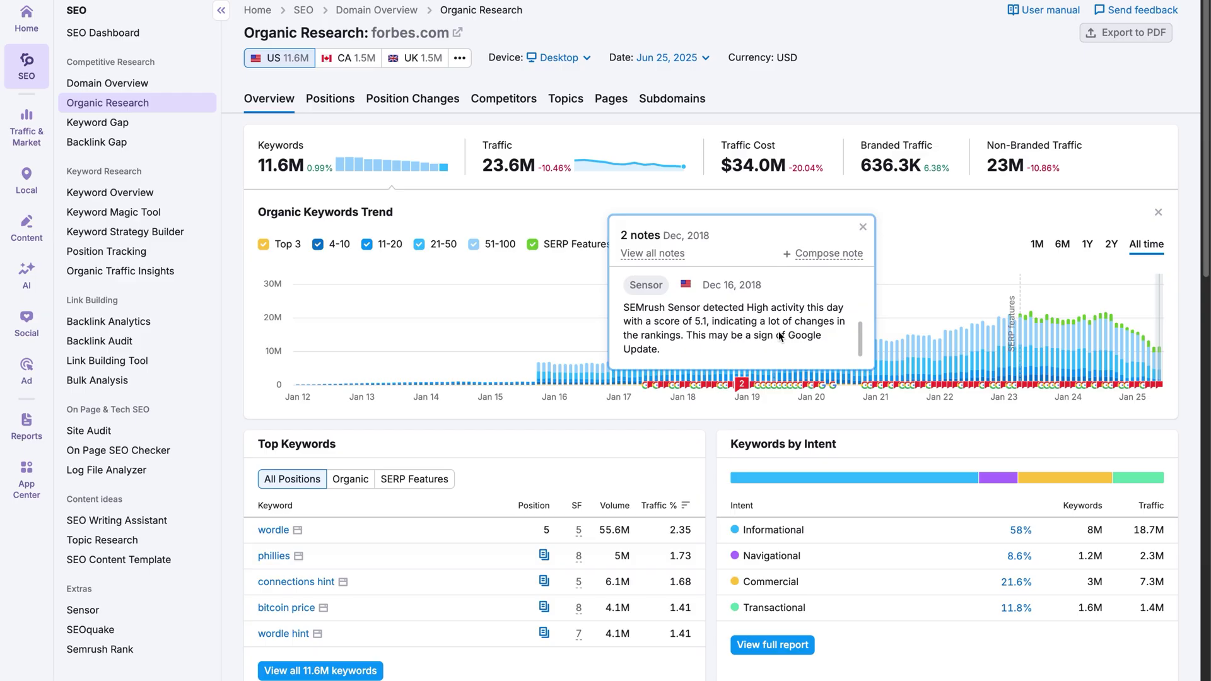
click(917, 244)
scroll(688, 100, down, 1)
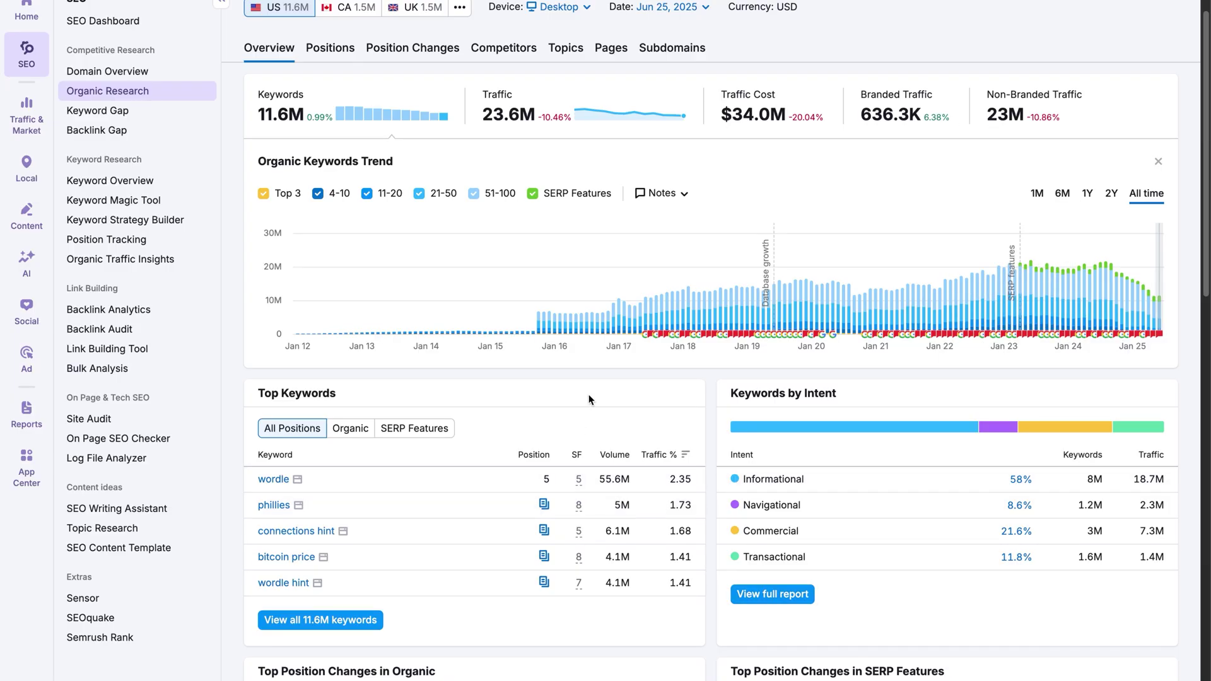
scroll(463, 468, down, 1)
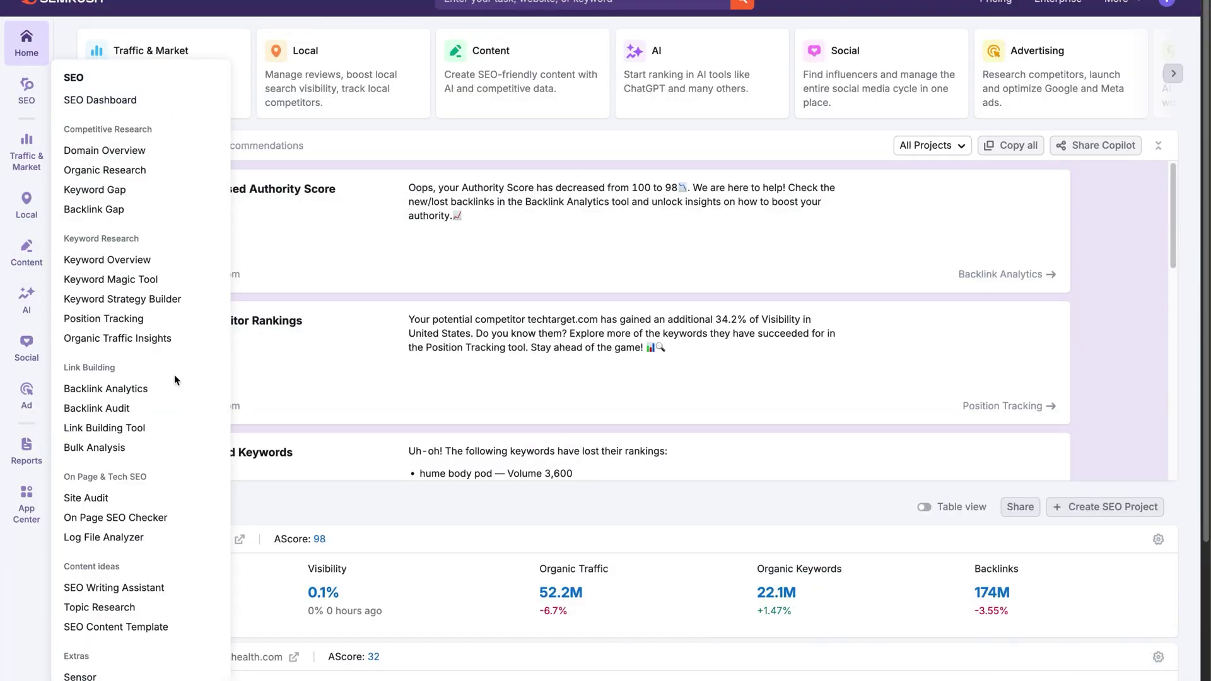
Launch a forbes.com Site Audit limited to 100 pages, scheduled weekly every Sunday.
click(142, 500)
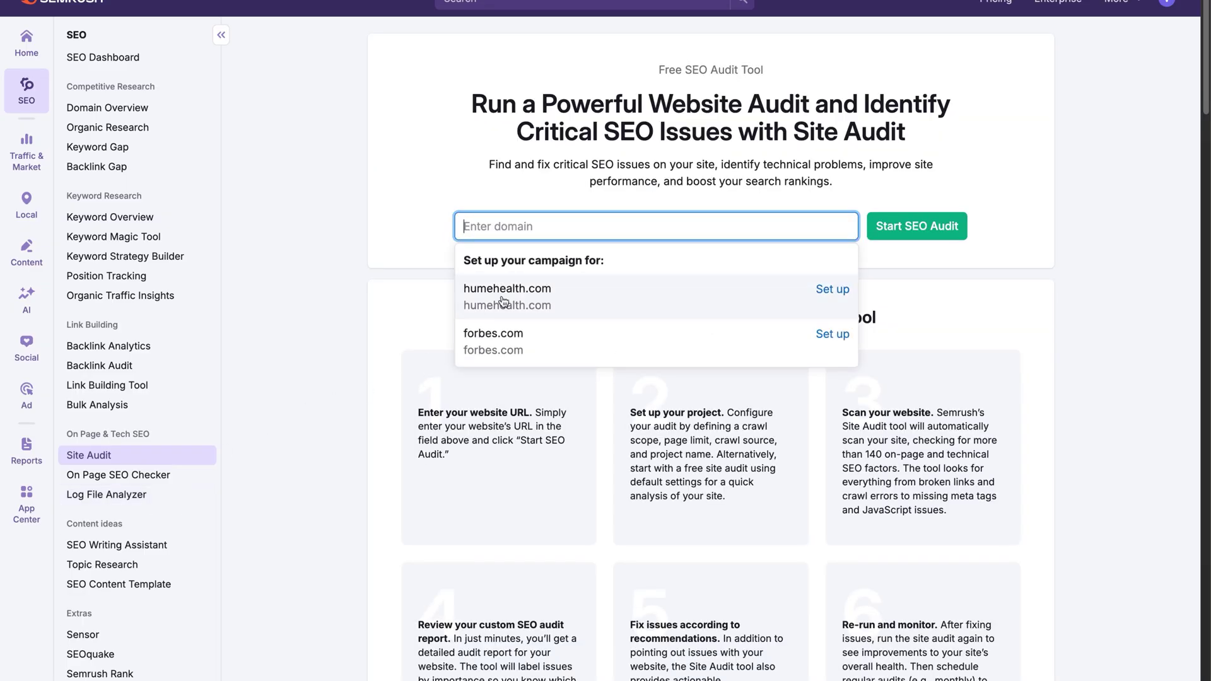
click(570, 338)
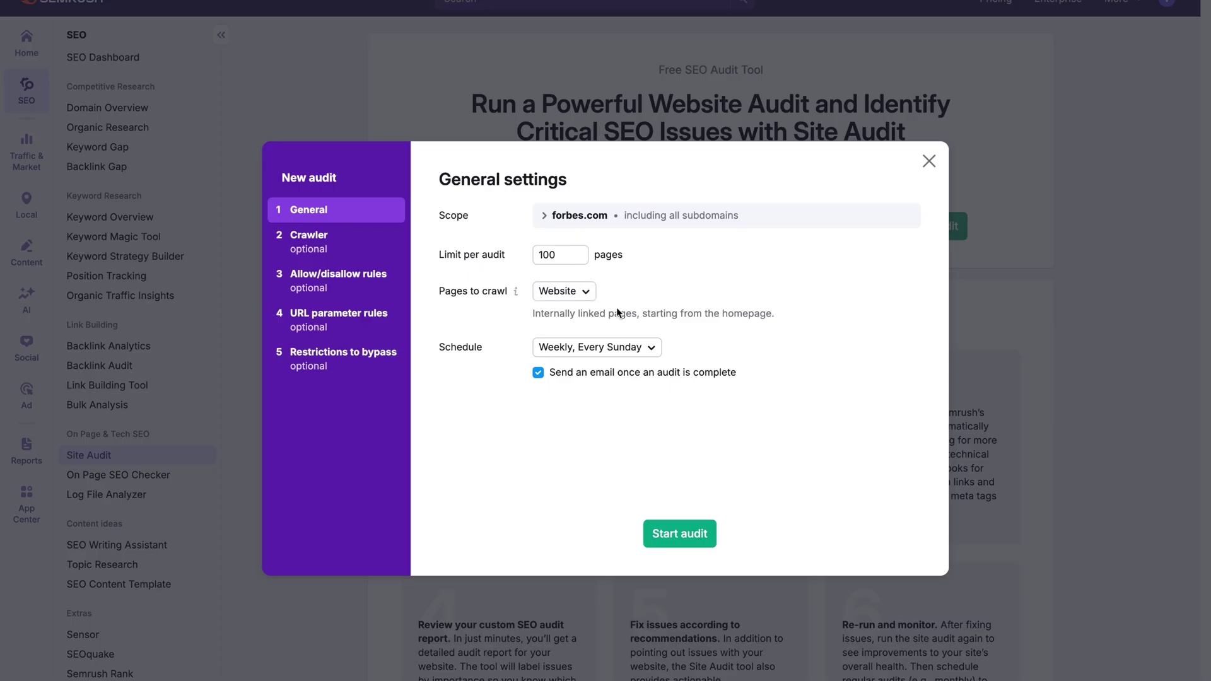
click(622, 351)
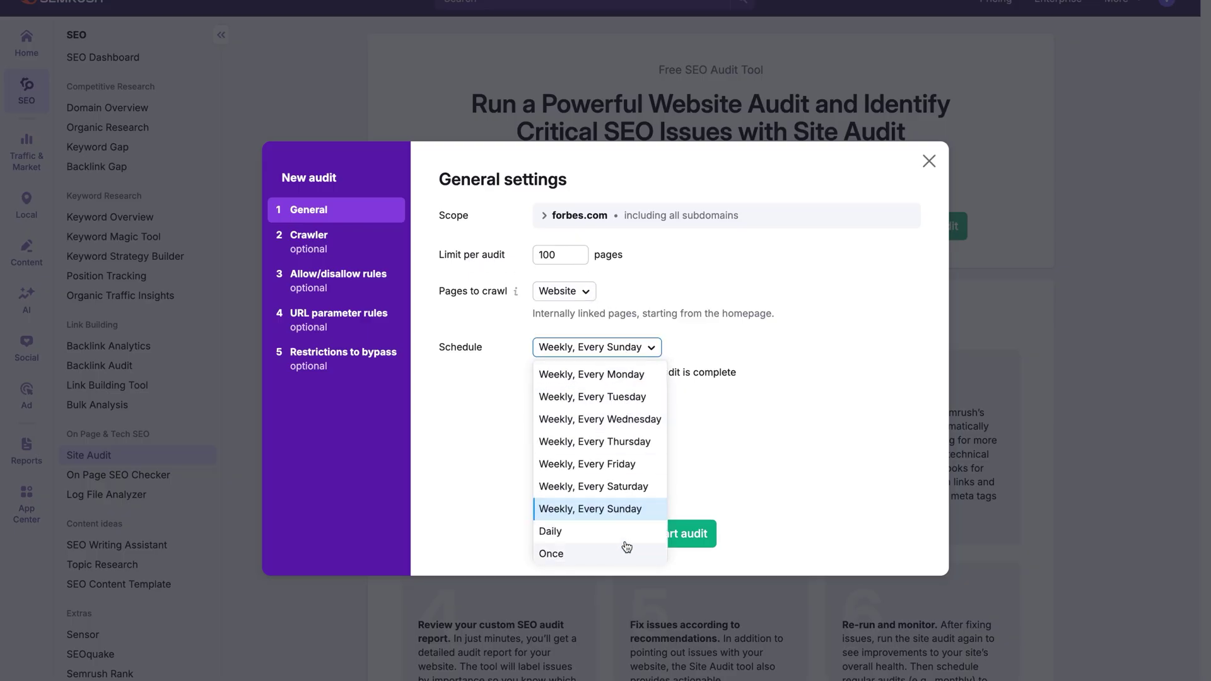
click(635, 516)
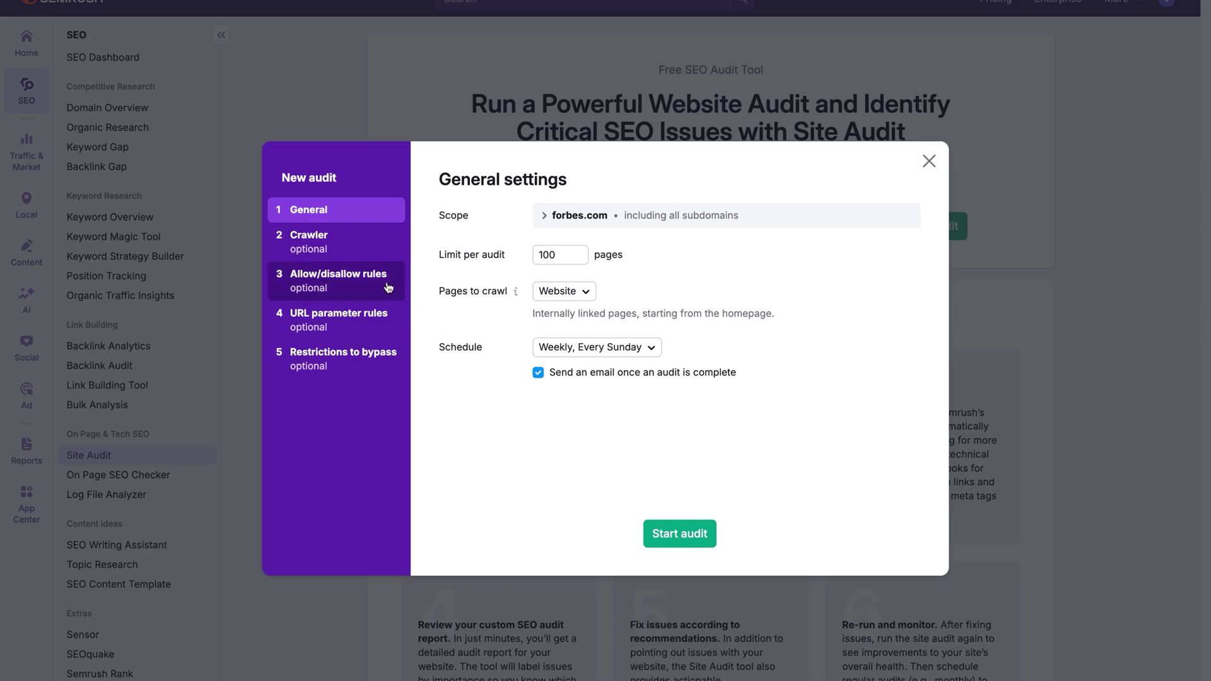
click(581, 227)
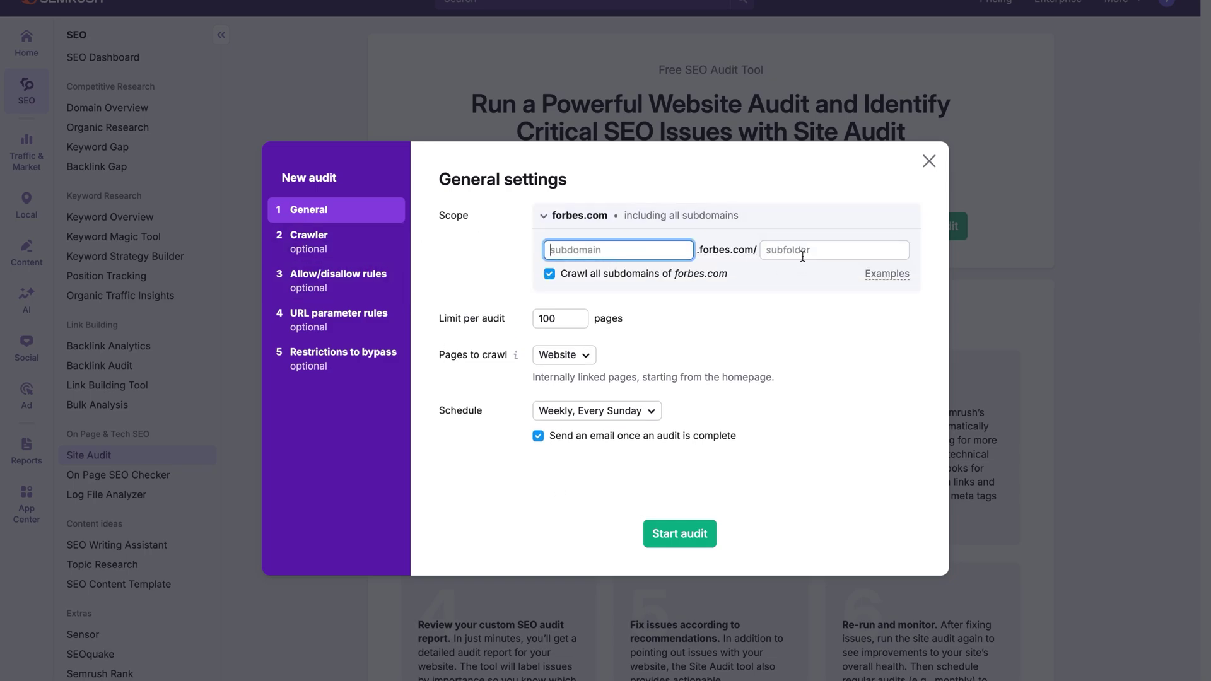
click(696, 537)
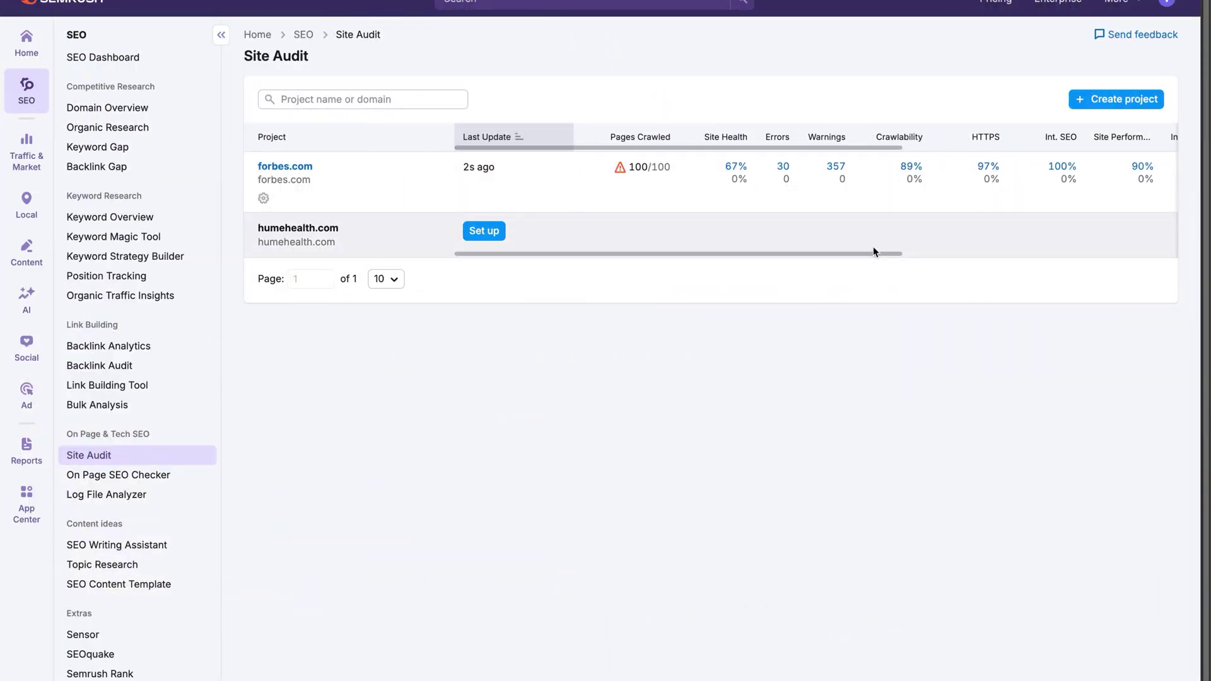
Open the forbes.com audit report showing 67% site health, 30 errors and 357 warnings.
mouse_move(620, 168)
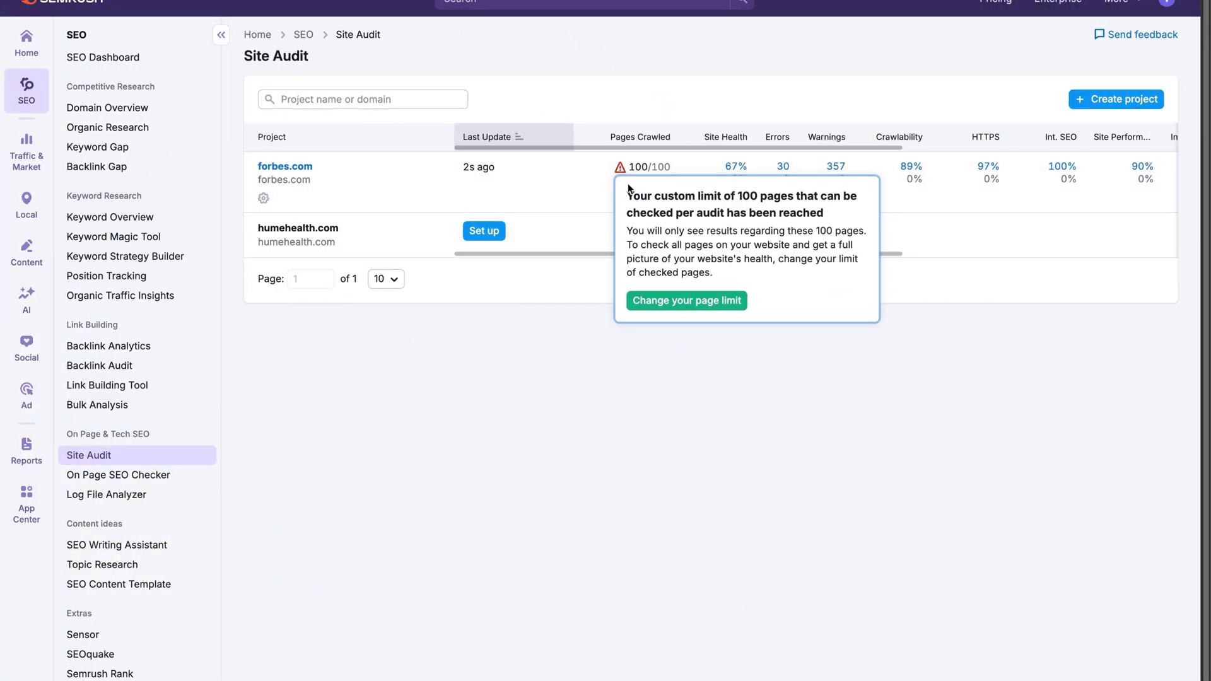
click(312, 168)
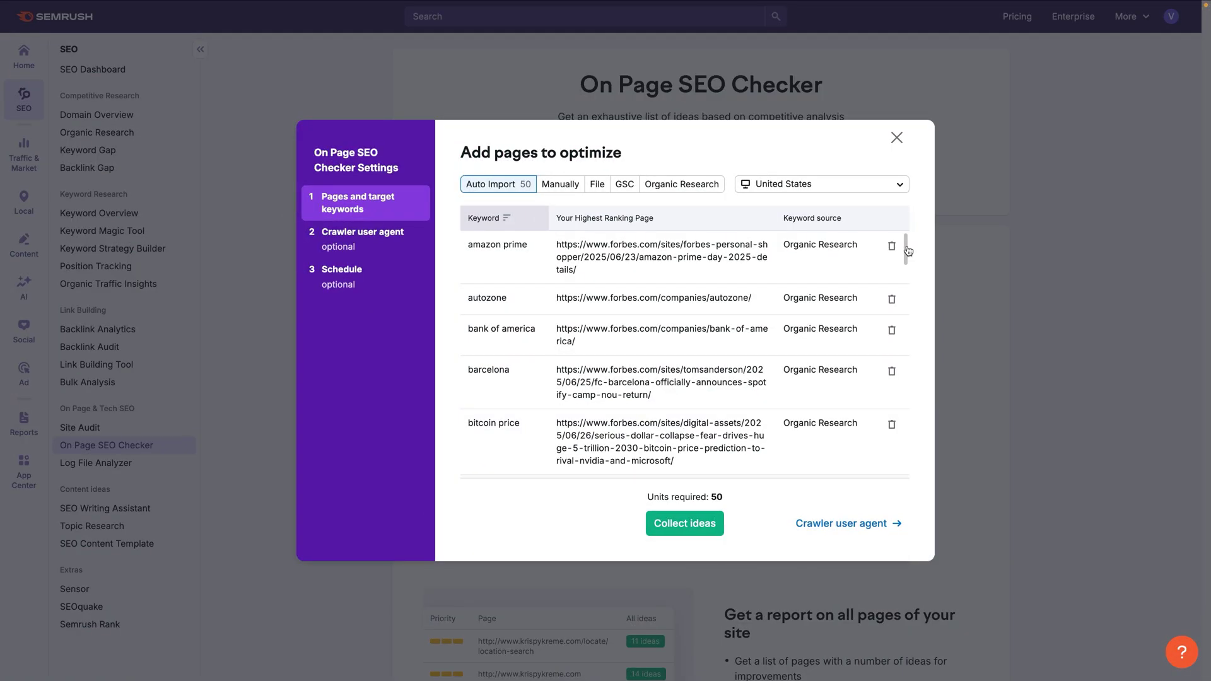
scroll(906, 249, down, 5)
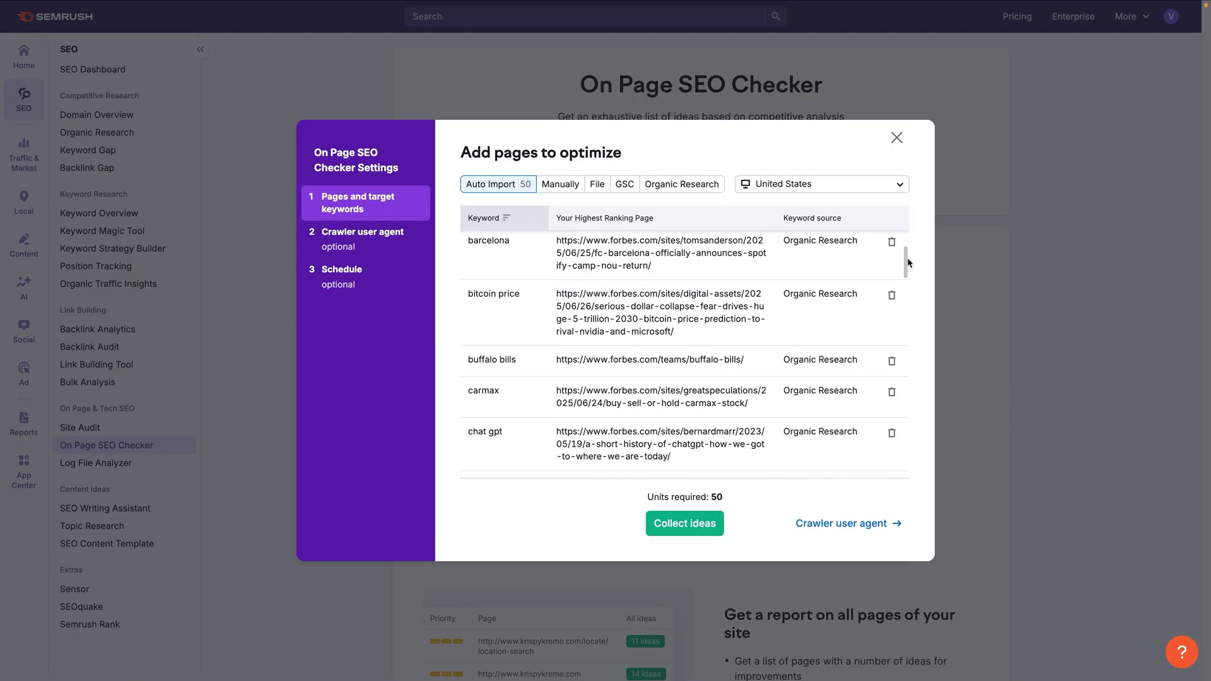
Display the 4 optimization ideas for the forbes.com bank-of-america page.
scroll(908, 270, up, 6)
scroll(907, 248, up, 1)
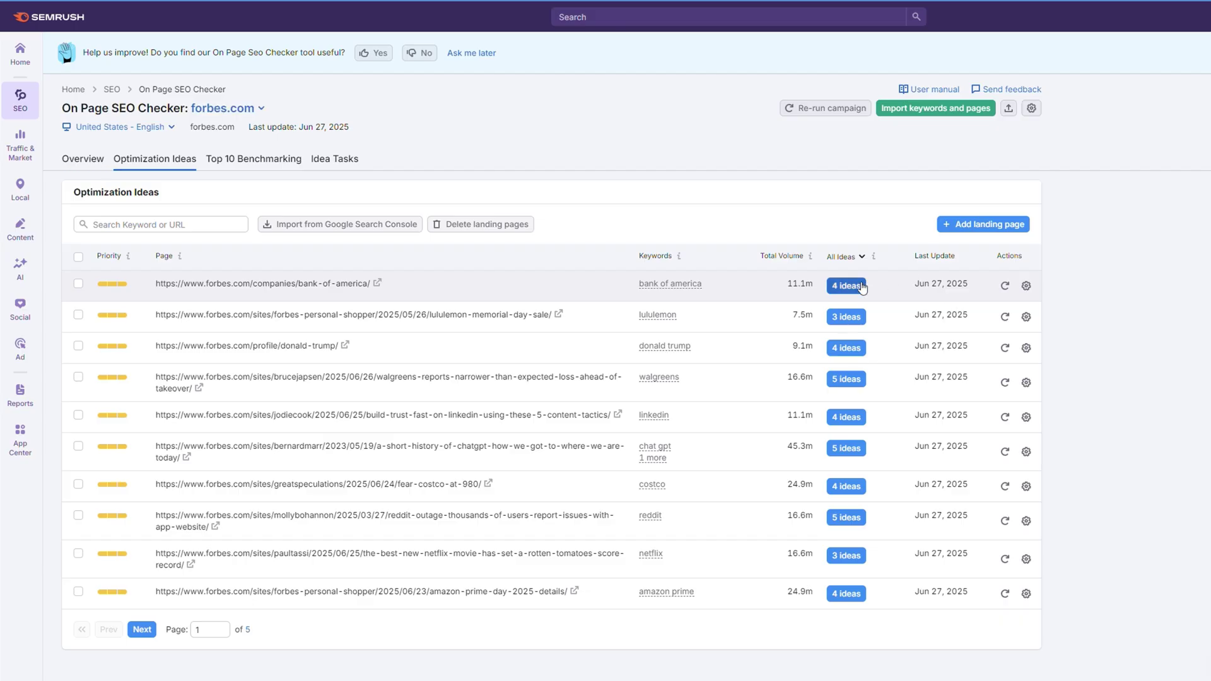
click(848, 286)
scroll(541, 381, down, 12)
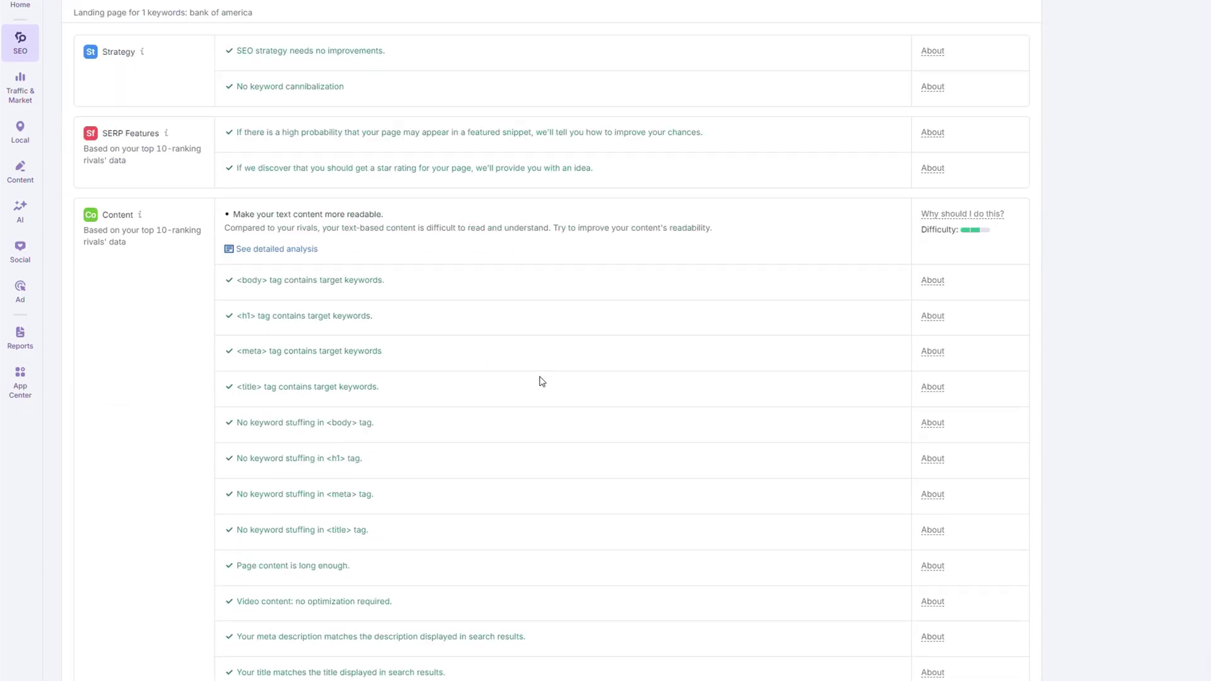
scroll(541, 381, up, 3)
scroll(541, 381, up, 10)
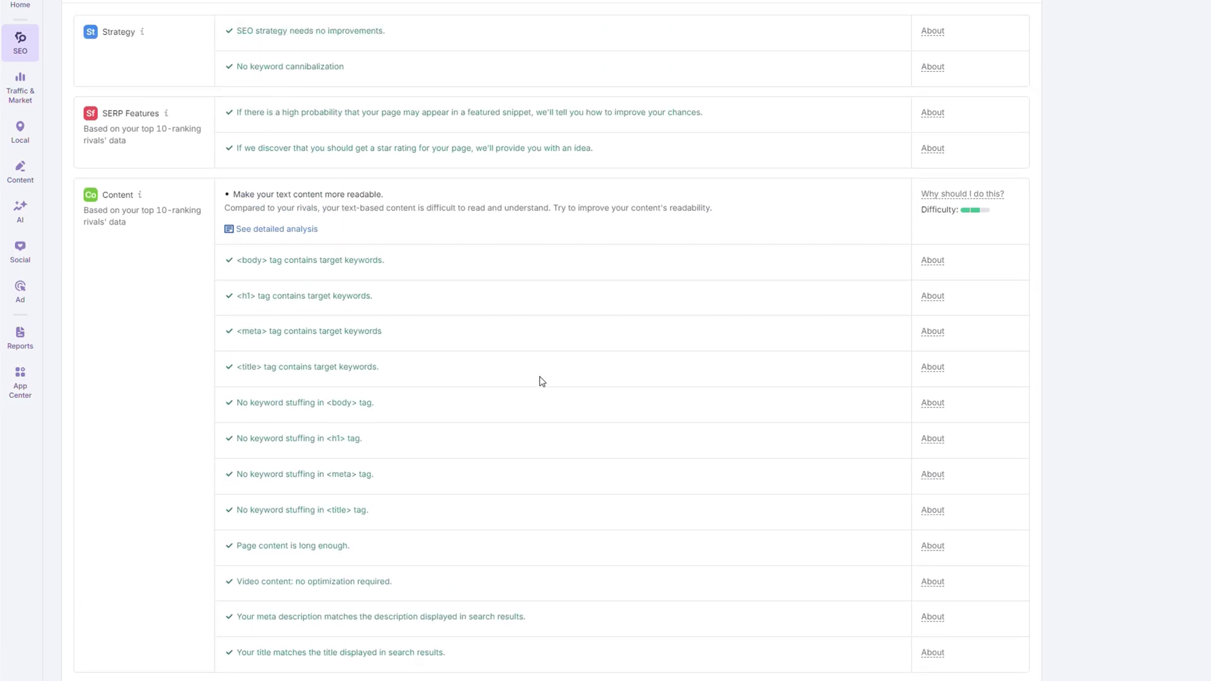
mouse_move(936, 282)
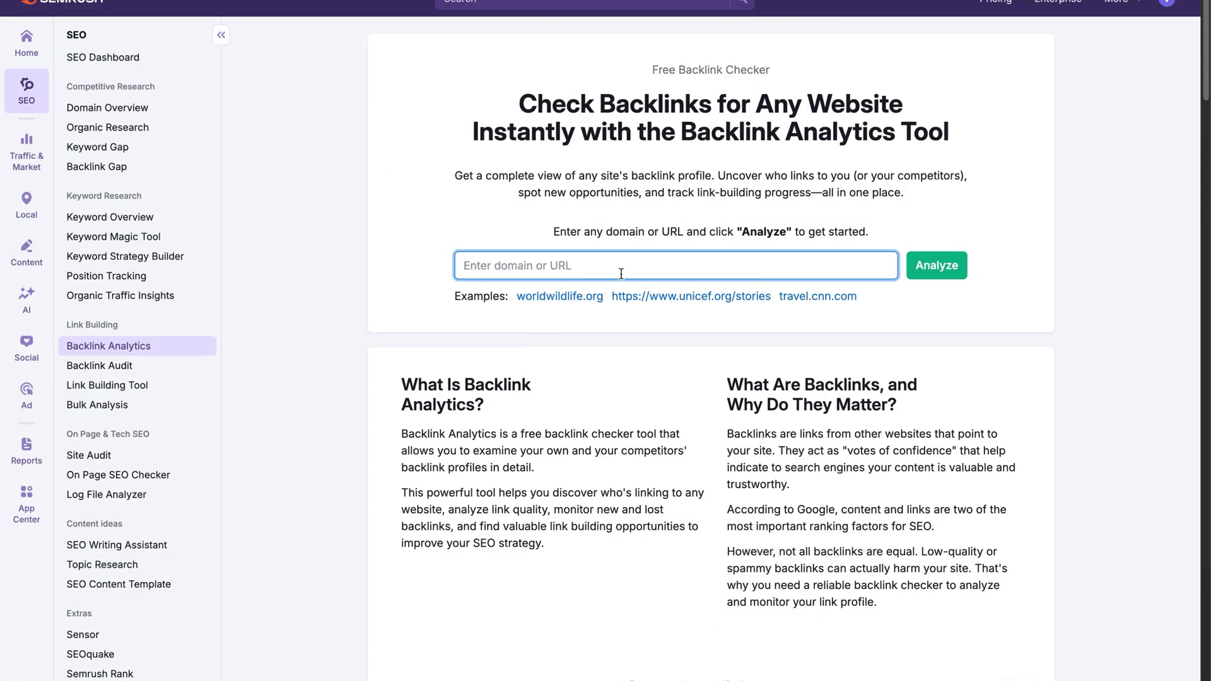
Analyze forbes.com backlinks and open the full Network Graph report.
text(bes.com)
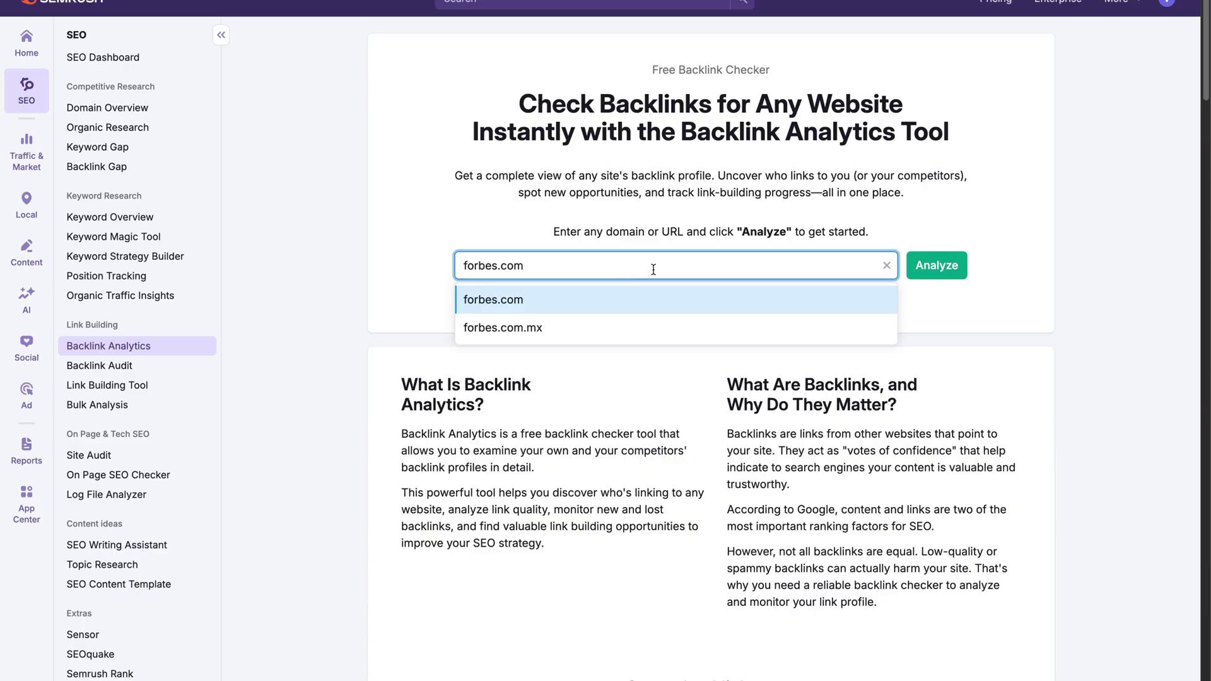
click(932, 266)
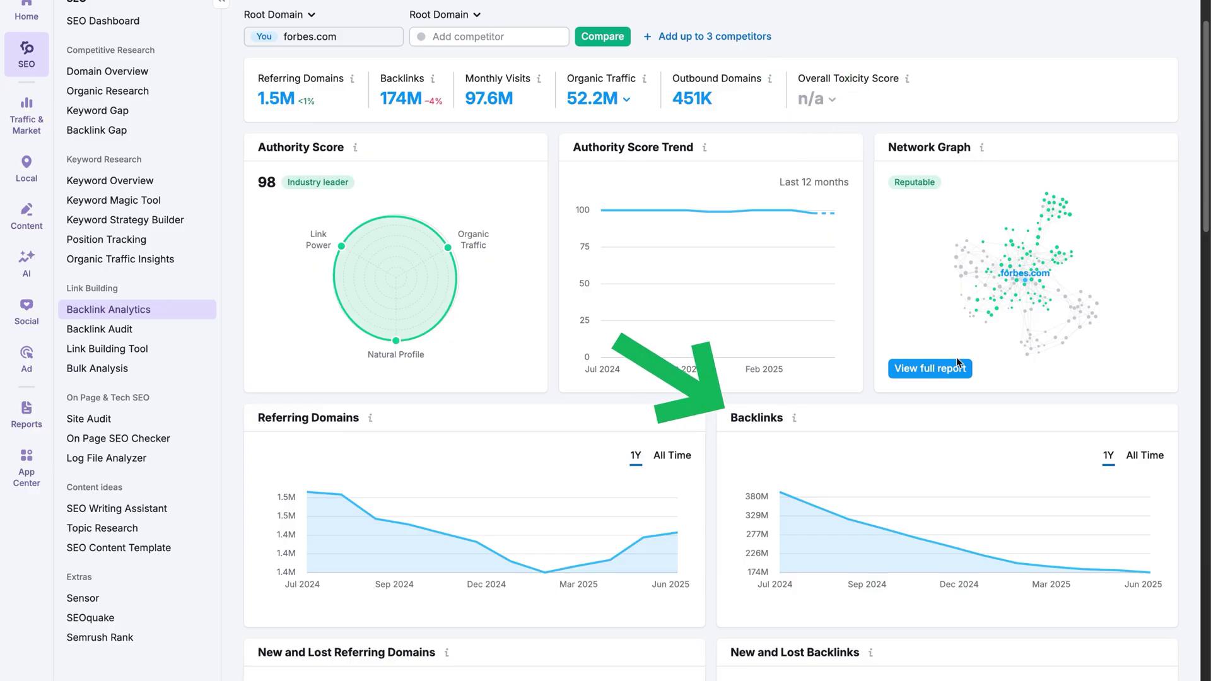
click(957, 364)
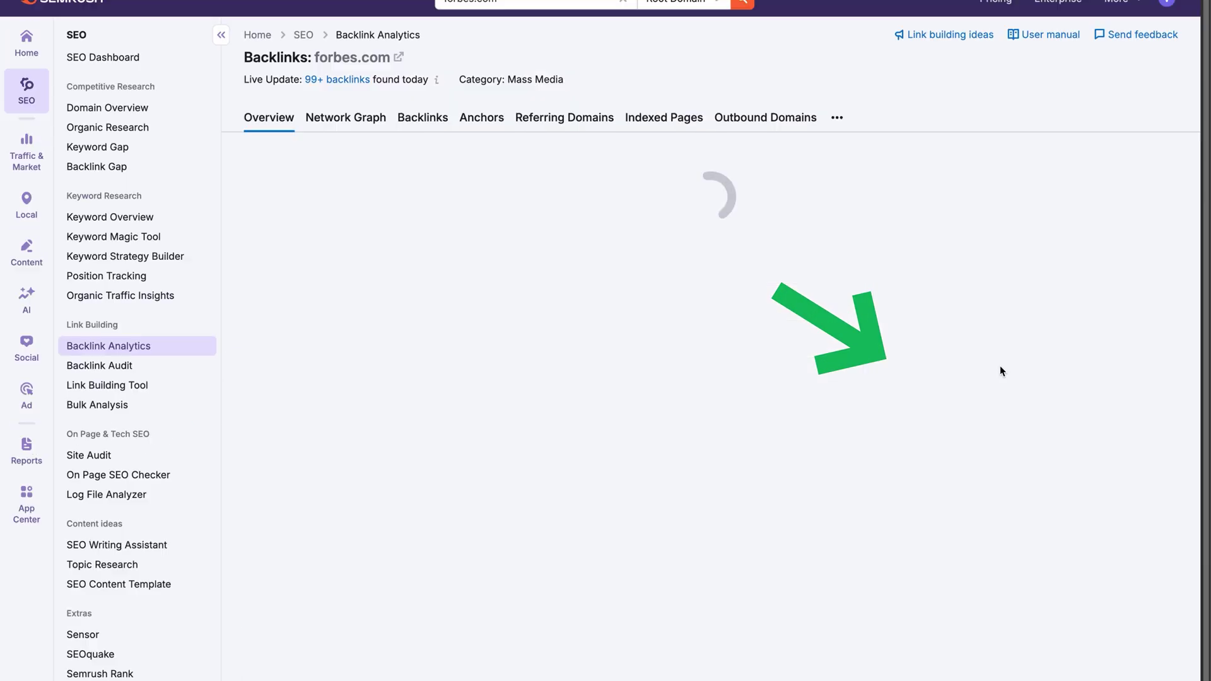
drag(1205, 159, 1201, 316)
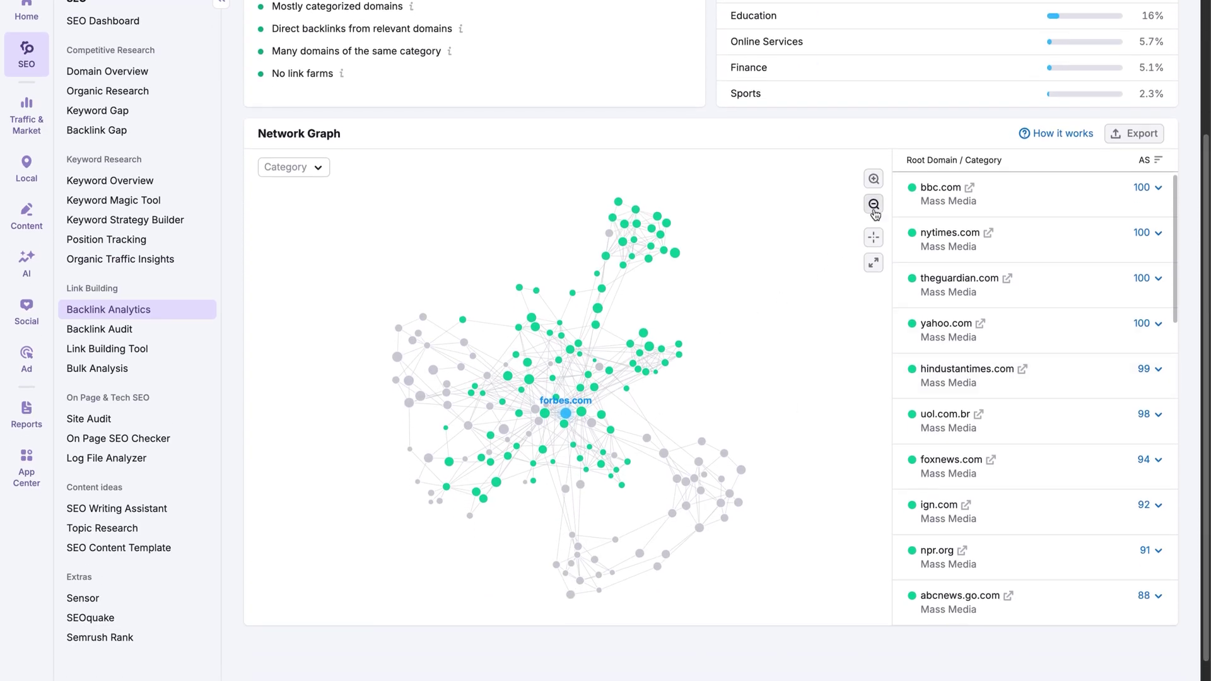
Zoom the network graph in around forbes.com and explore its referring domains.
click(874, 178)
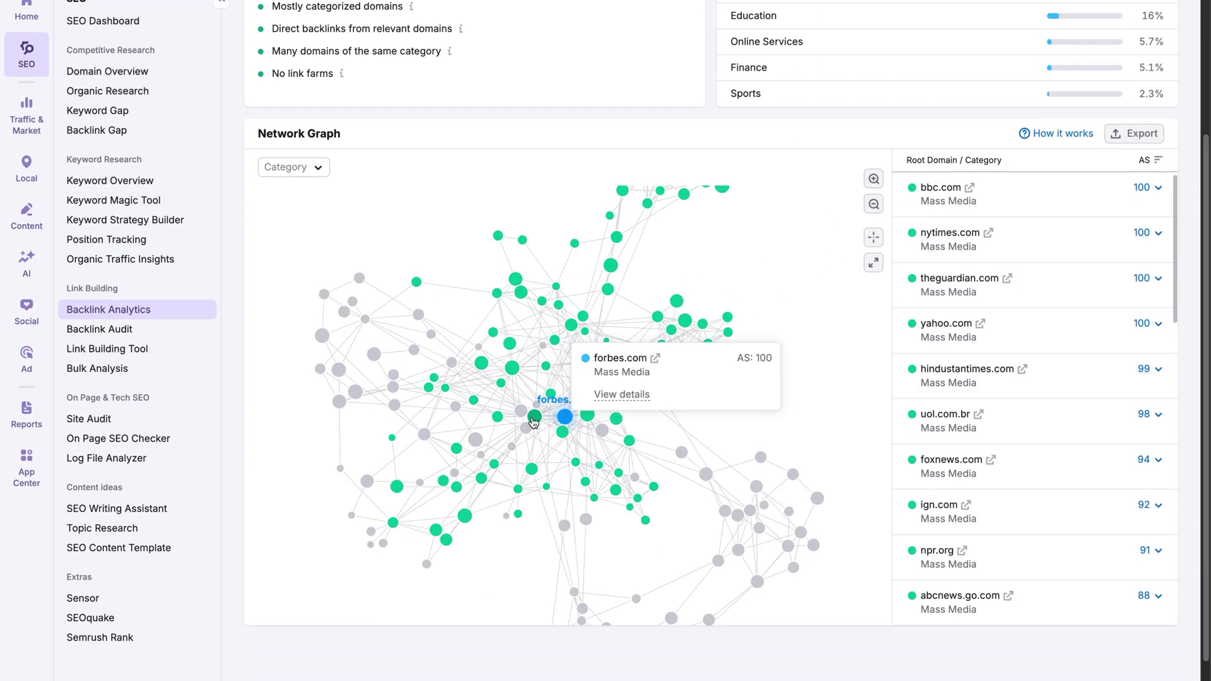
mouse_move(588, 422)
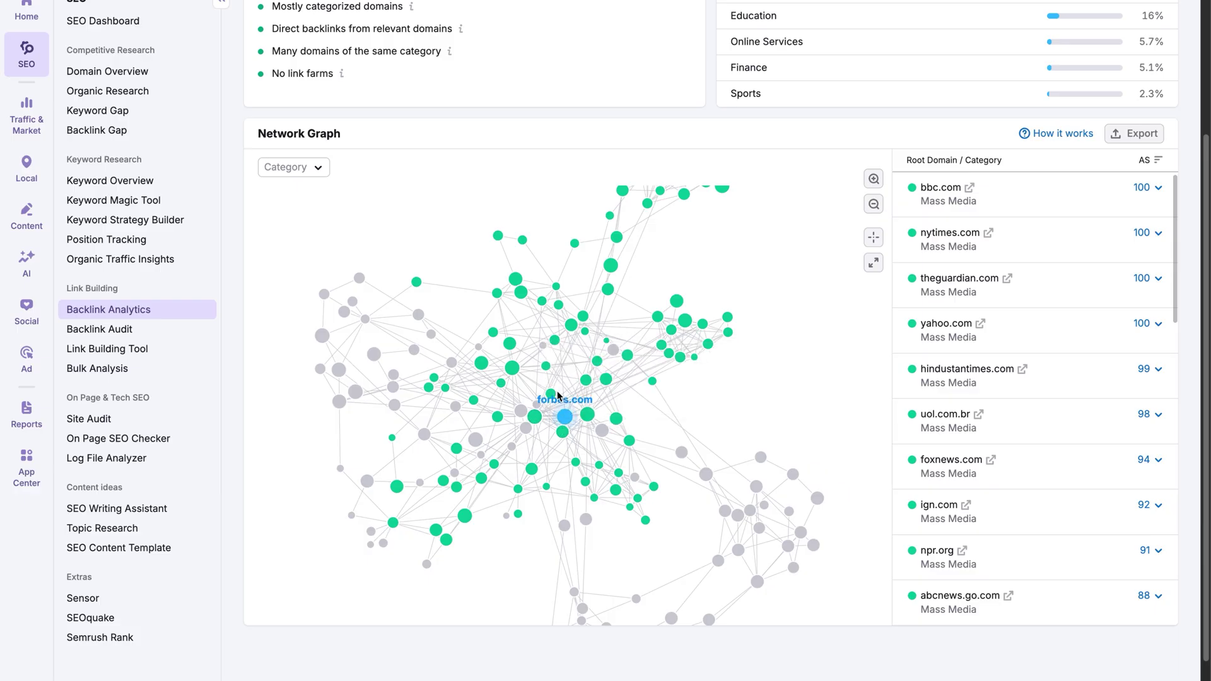
mouse_move(555, 396)
mouse_move(607, 382)
scroll(1178, 284, up, 3)
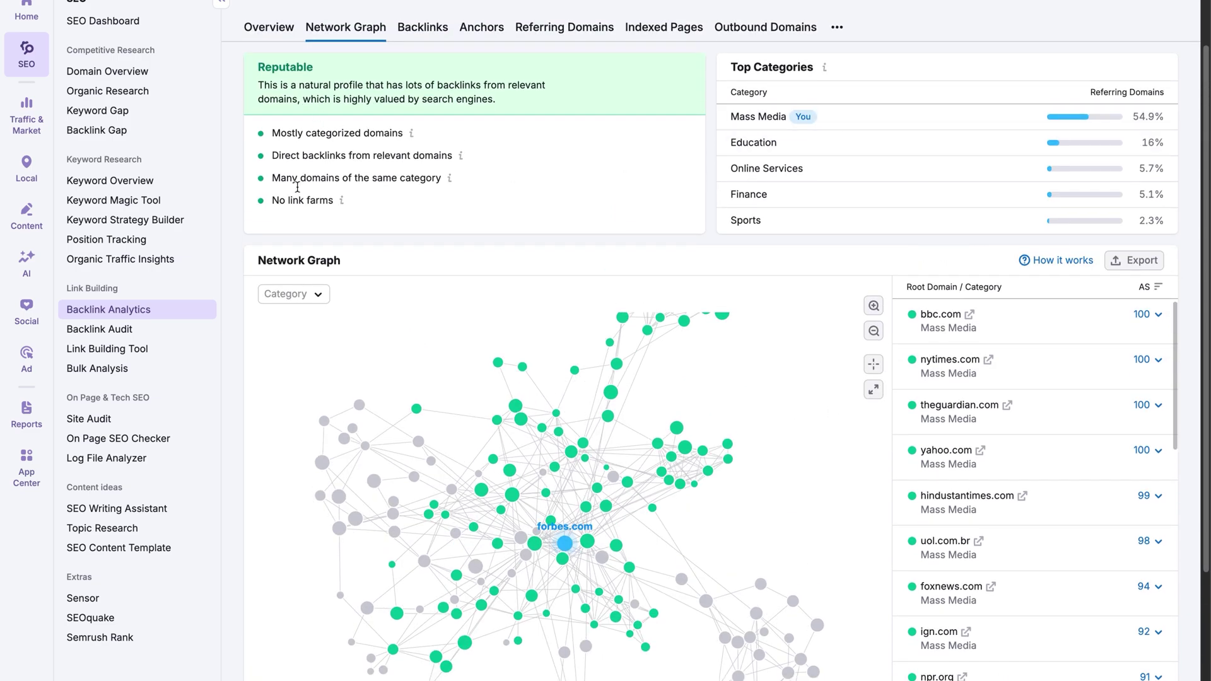
scroll(1171, 274, down, 2)
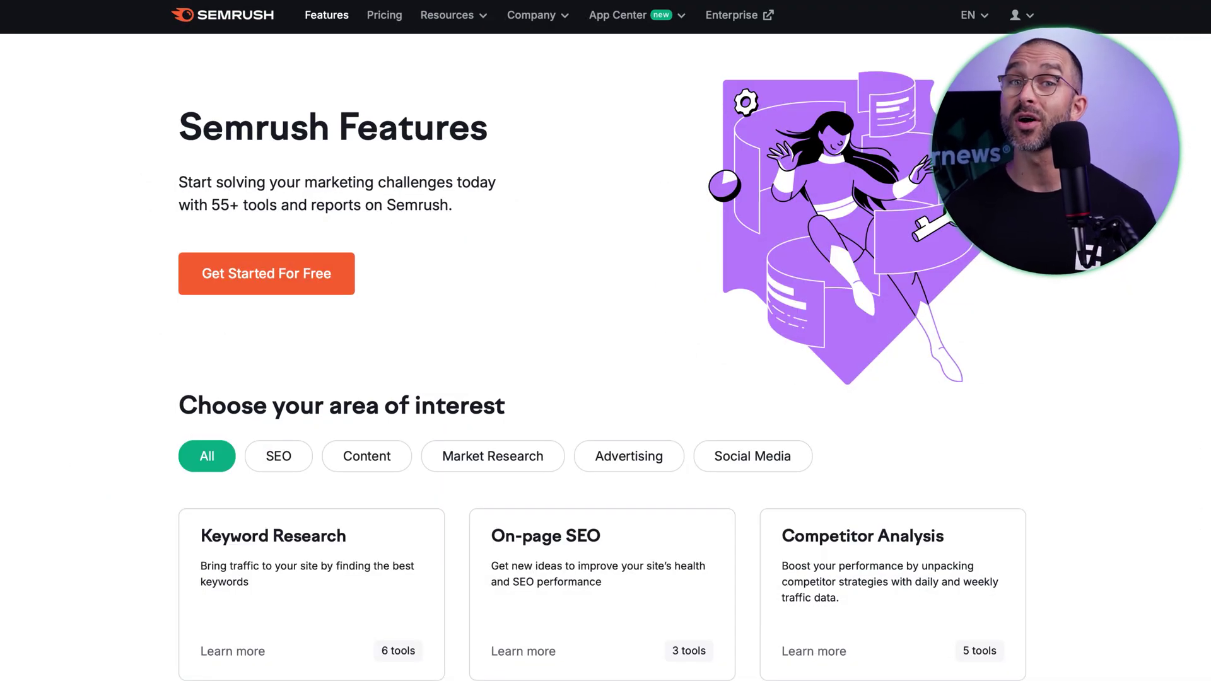
scroll(606, 340, down, 2)
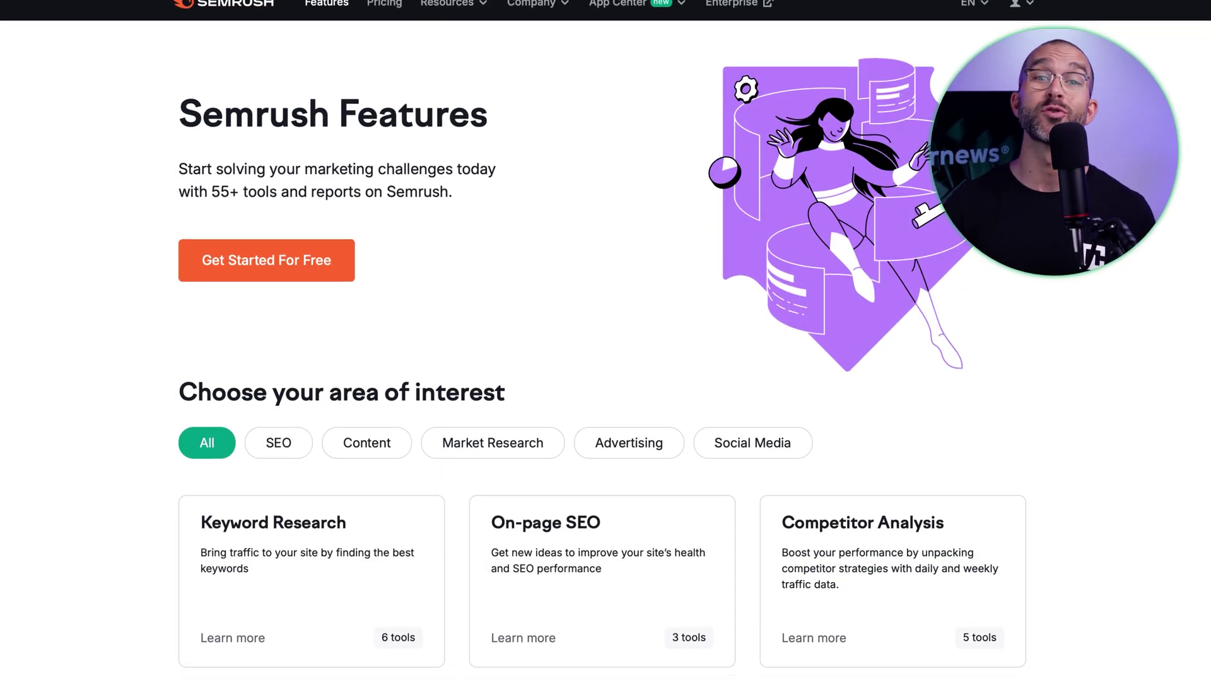
scroll(605, 340, down, 6)
scroll(606, 340, down, 10)
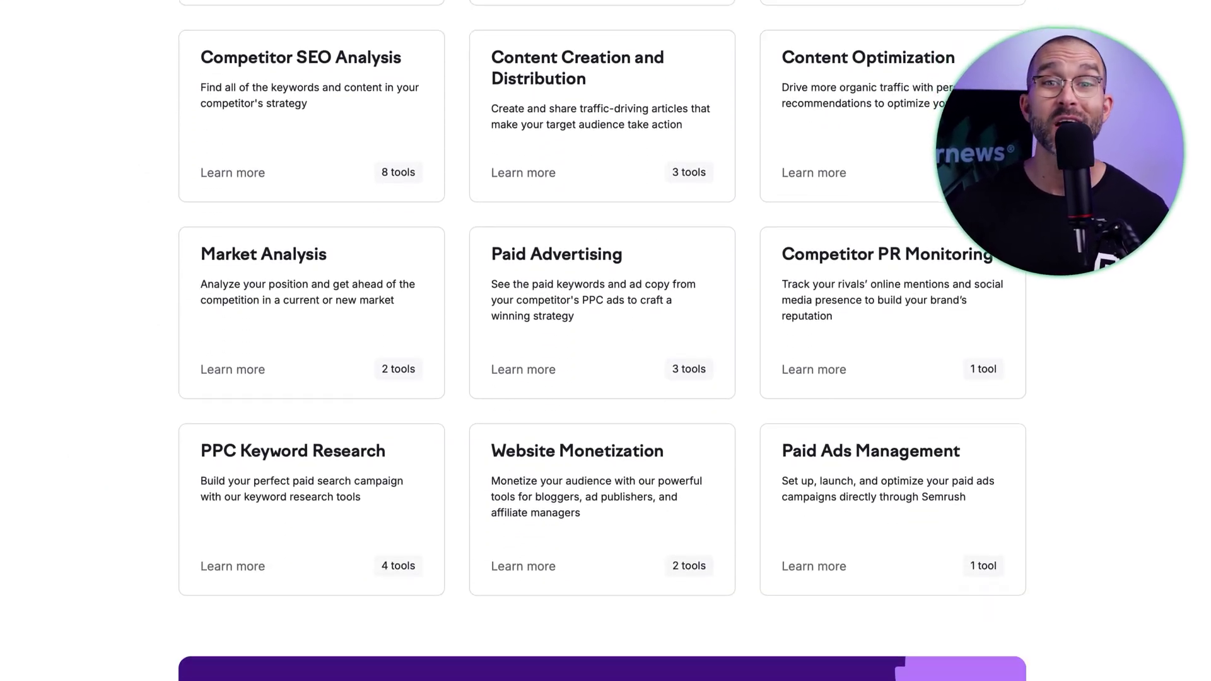
scroll(606, 341, down, 10)
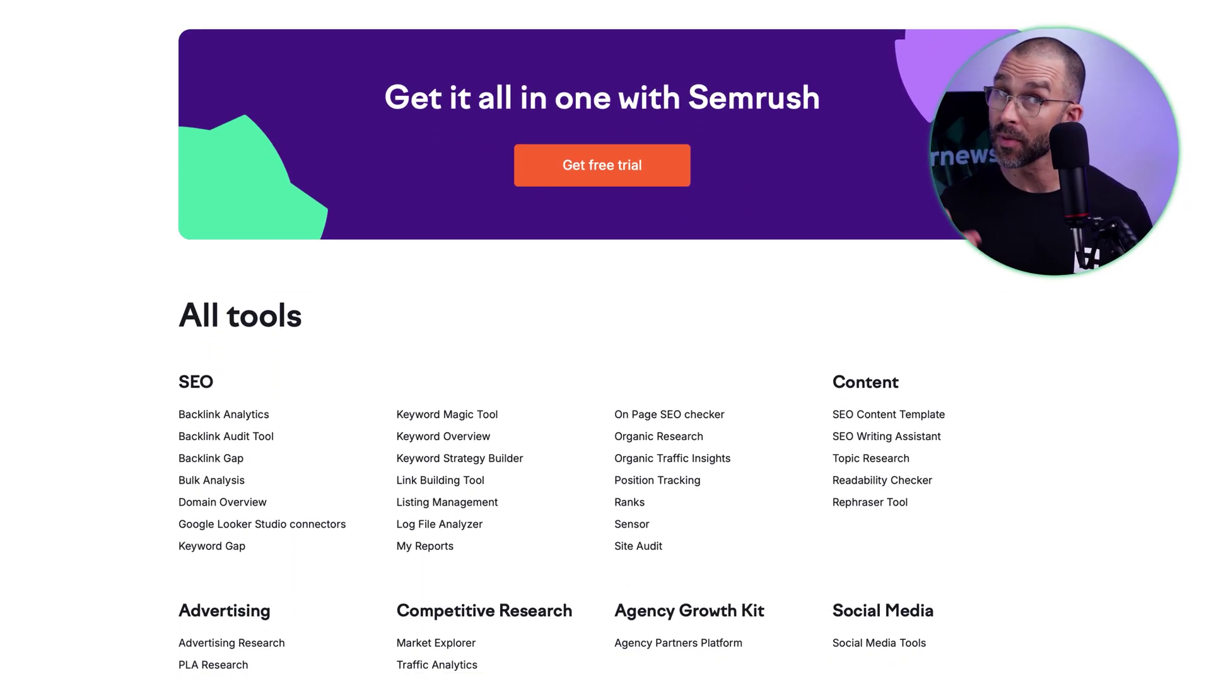
scroll(605, 341, down, 4)
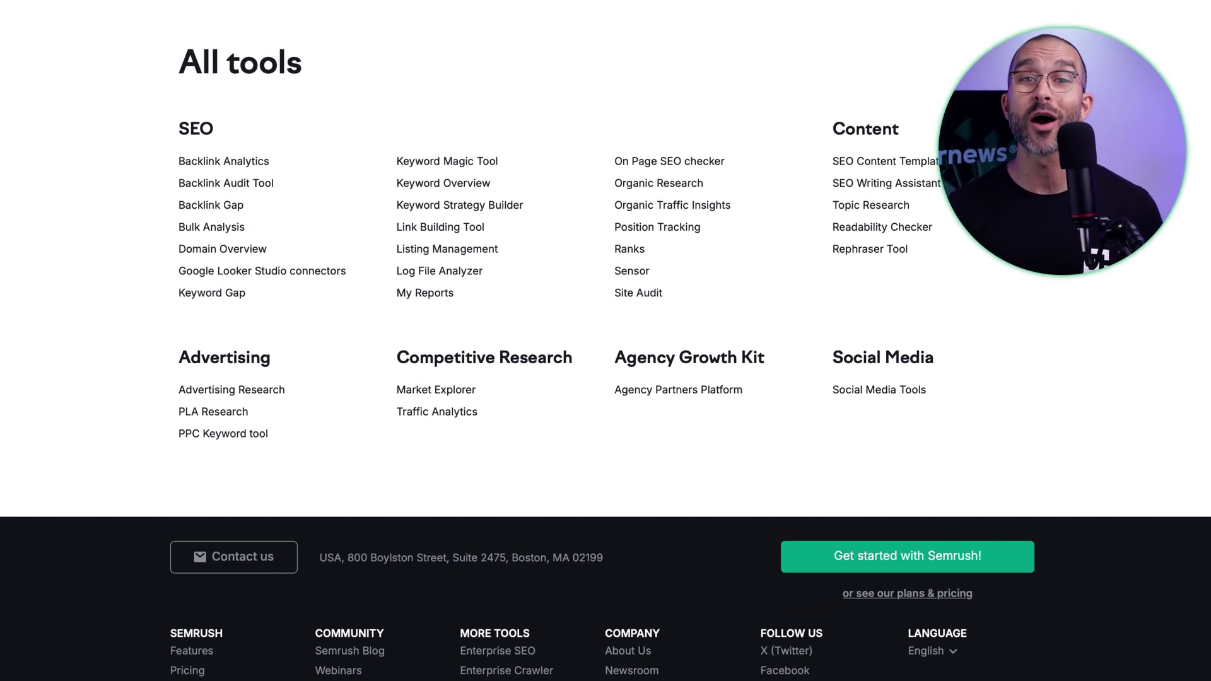